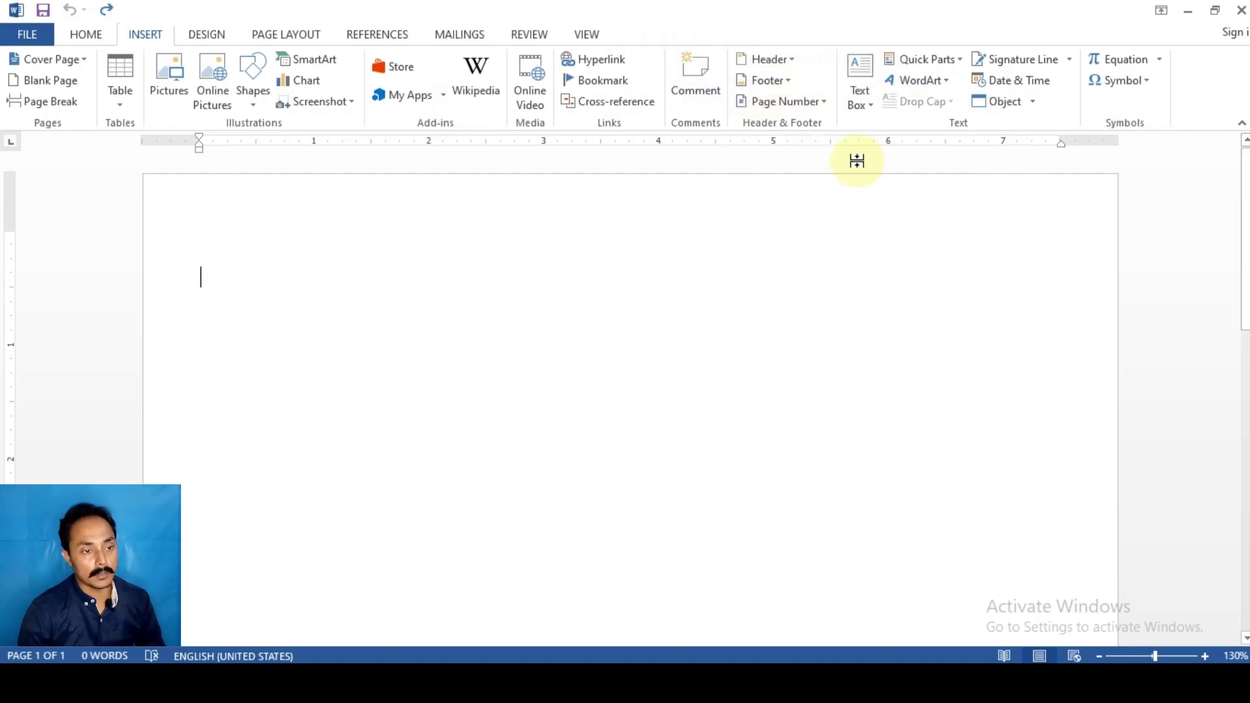
# - Bring the English Course Completion Report forward and scroll to its Executive Summary, clearing the selection
pyautogui.click(810, 103)
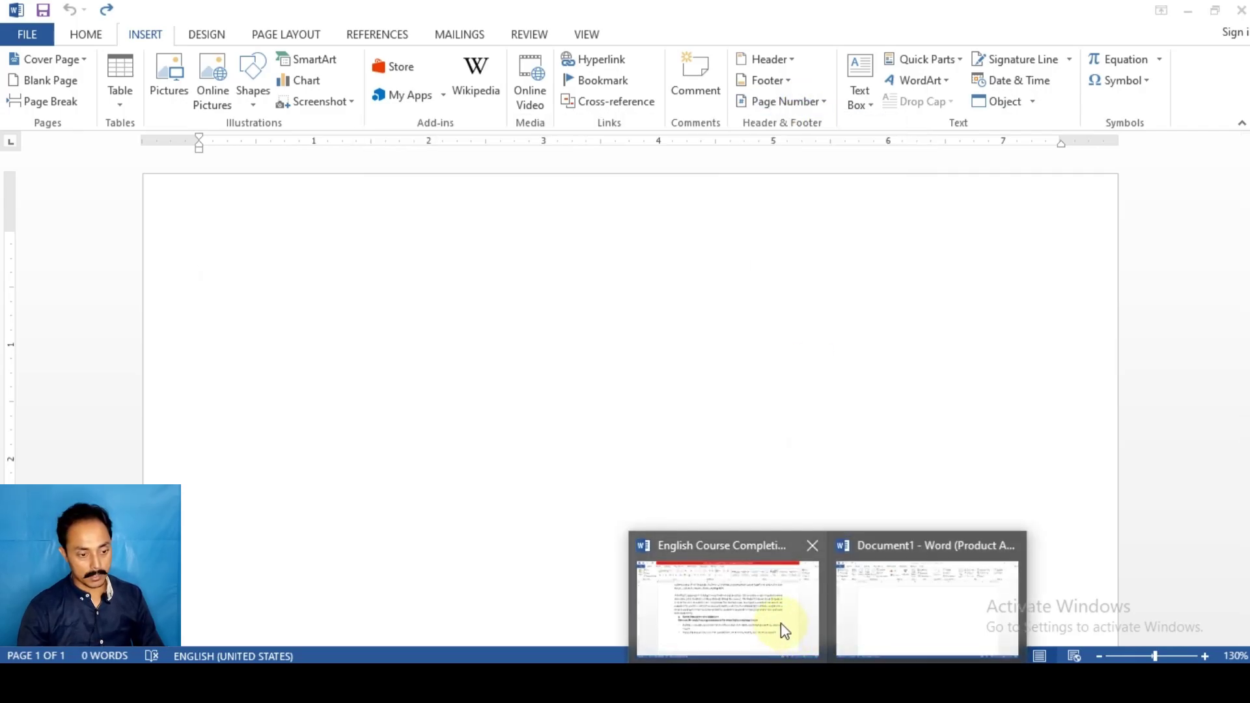
pyautogui.click(781, 625)
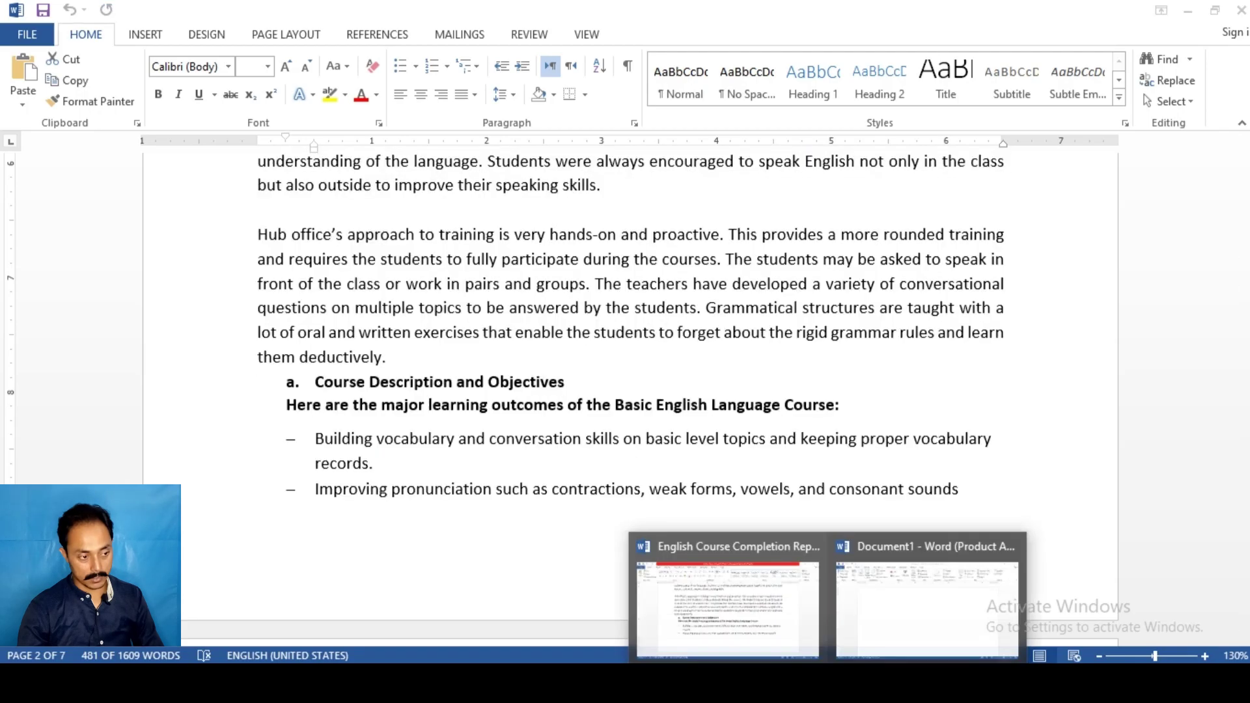
pyautogui.scroll(2, 677, 436)
pyautogui.scroll(2, 676, 433)
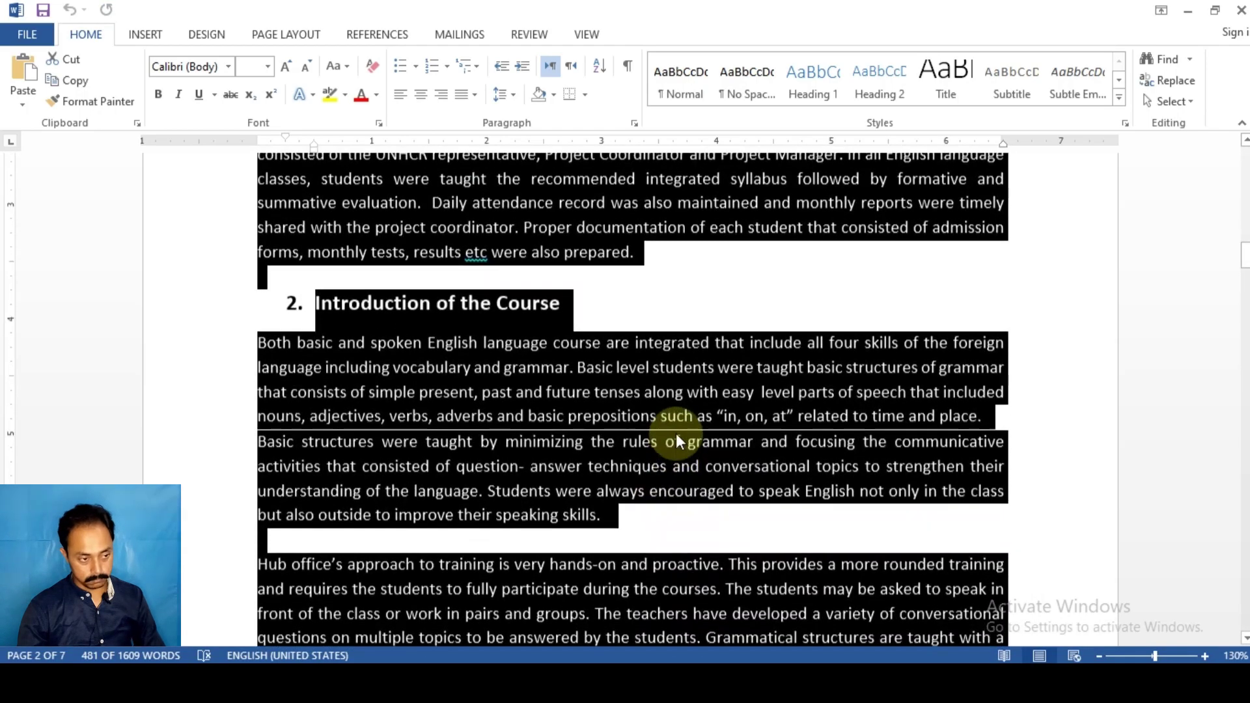
pyautogui.scroll(2, 676, 433)
pyautogui.scroll(5, 676, 432)
pyautogui.scroll(4, 676, 433)
pyautogui.scroll(1, 570, 349)
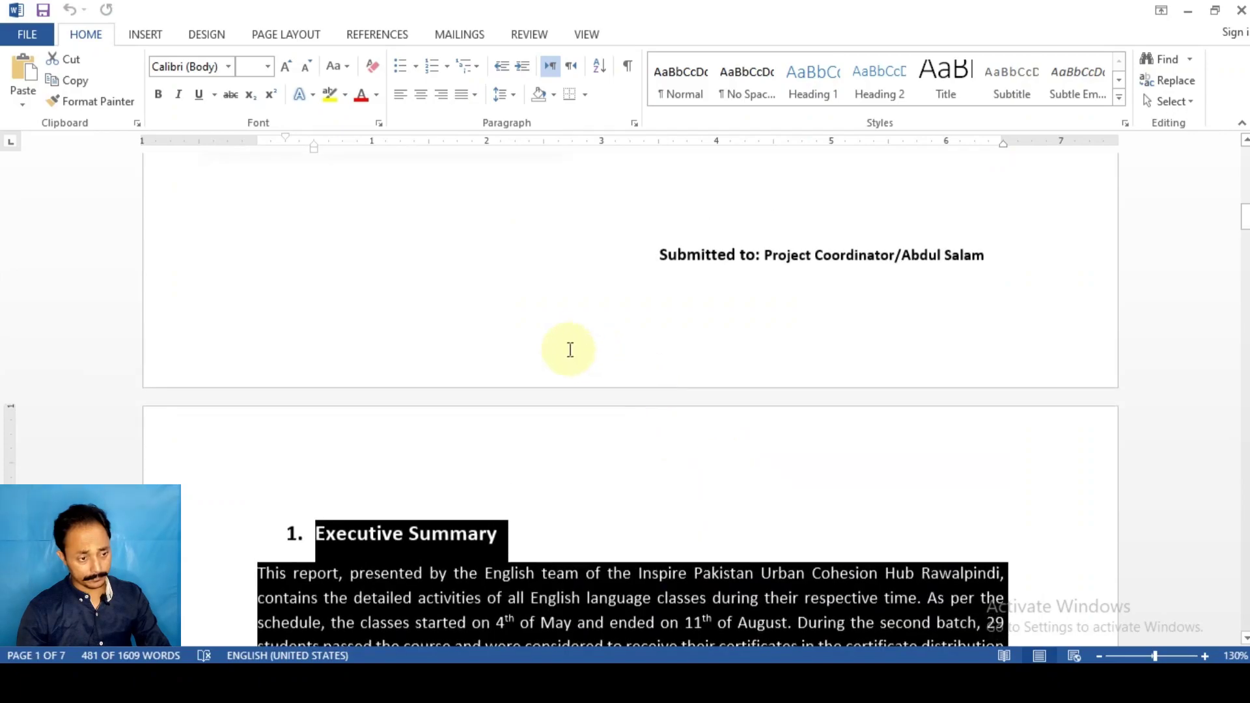
pyautogui.scroll(2, 642, 427)
pyautogui.scroll(-3, 645, 436)
pyautogui.scroll(-1, 647, 435)
pyautogui.scroll(-3, 645, 435)
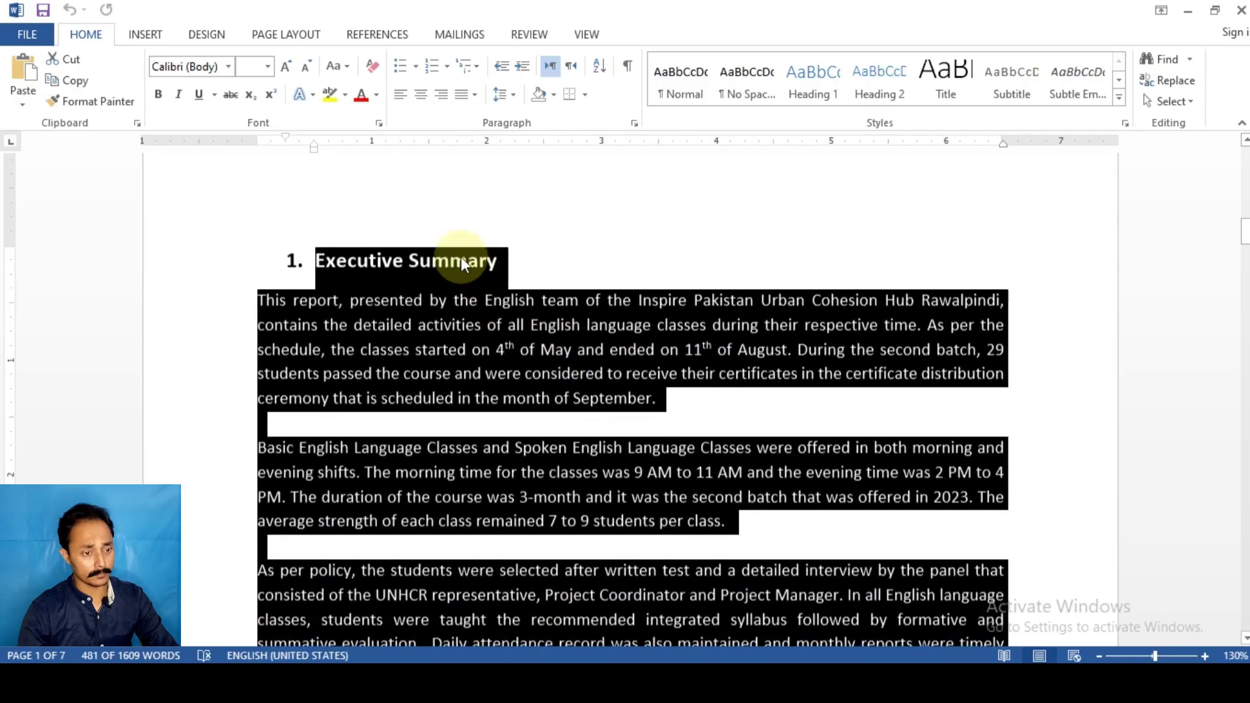
pyautogui.click(383, 175)
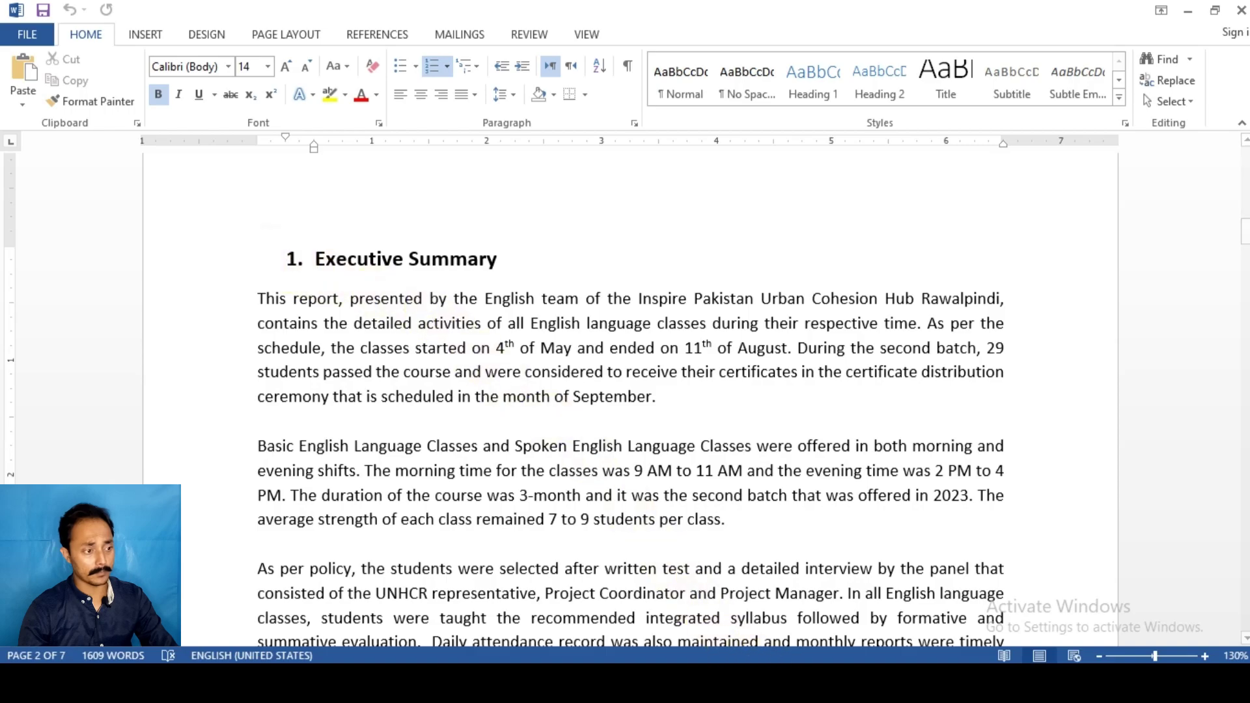
pyautogui.click(775, 658)
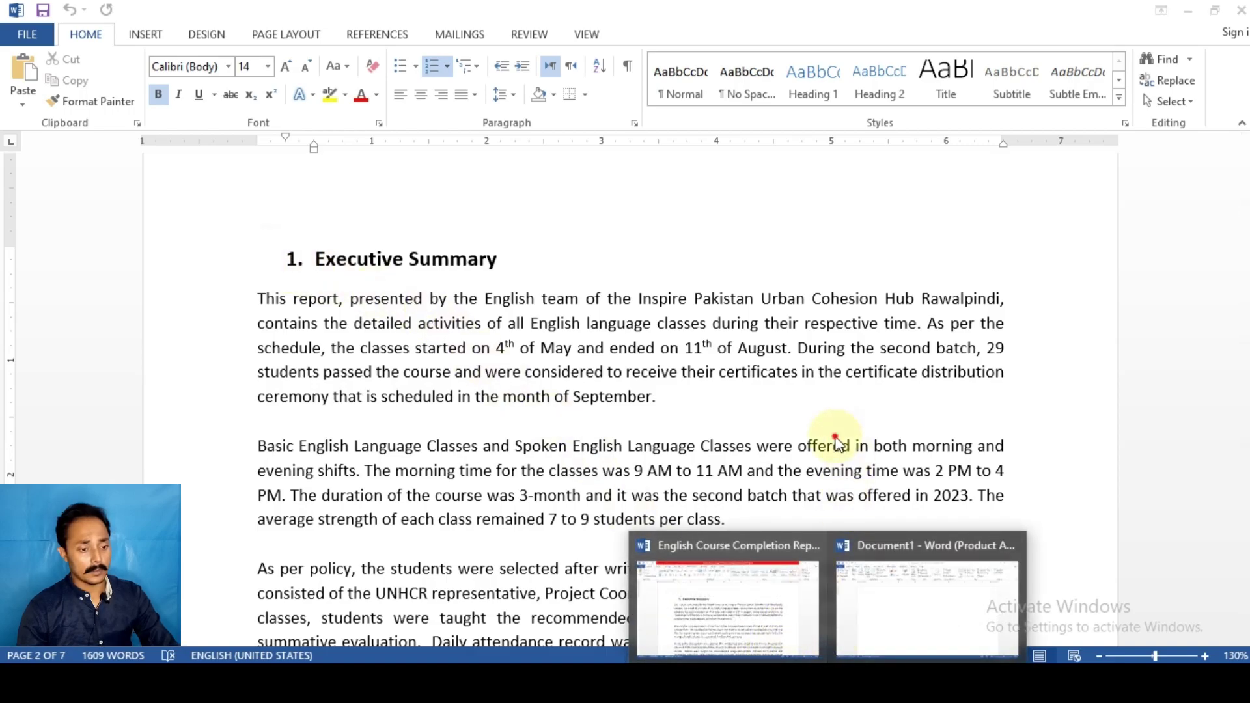
# - Insert the Circle page number style from Top of Page > With Shapes
pyautogui.click(138, 36)
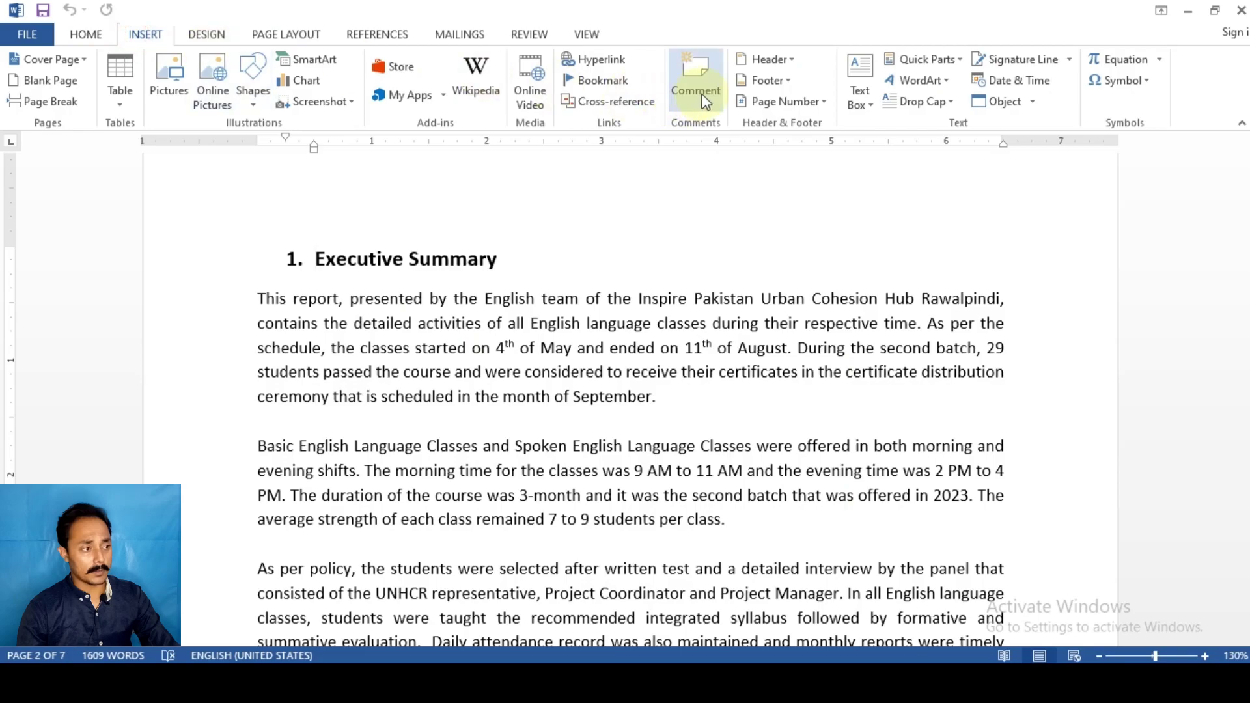
pyautogui.click(795, 104)
pyautogui.moveTo(791, 124)
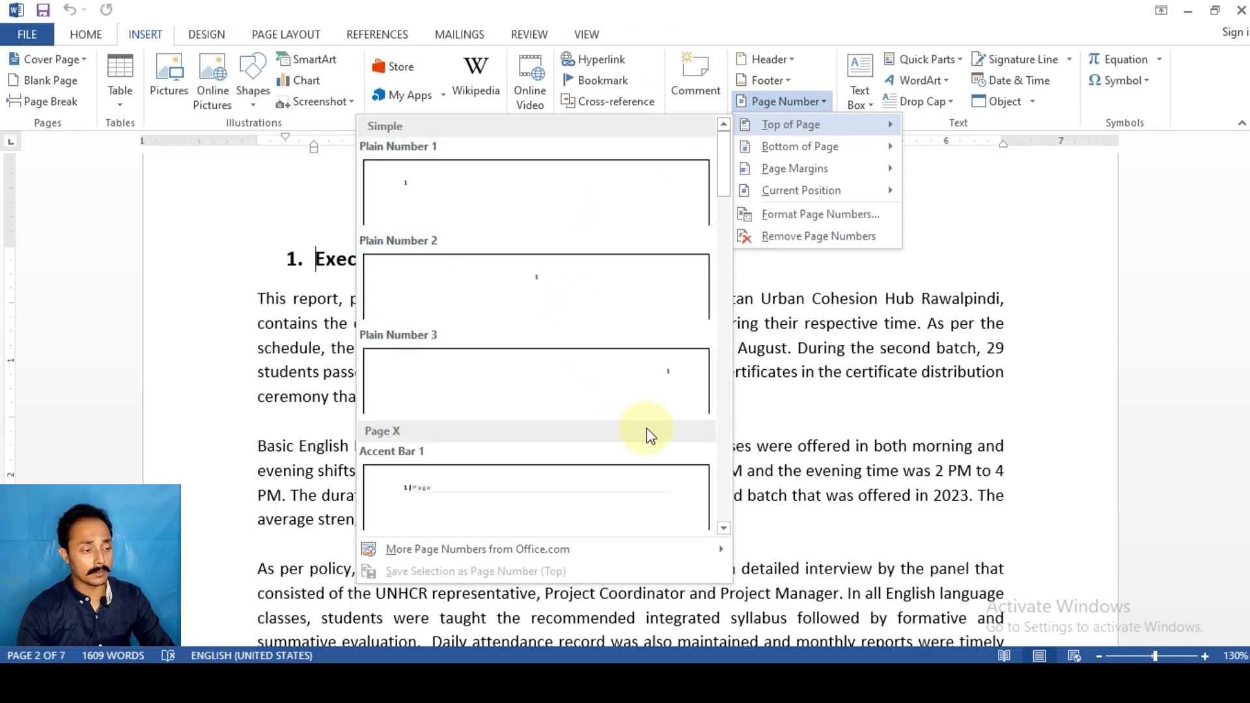
pyautogui.scroll(-3, 638, 502)
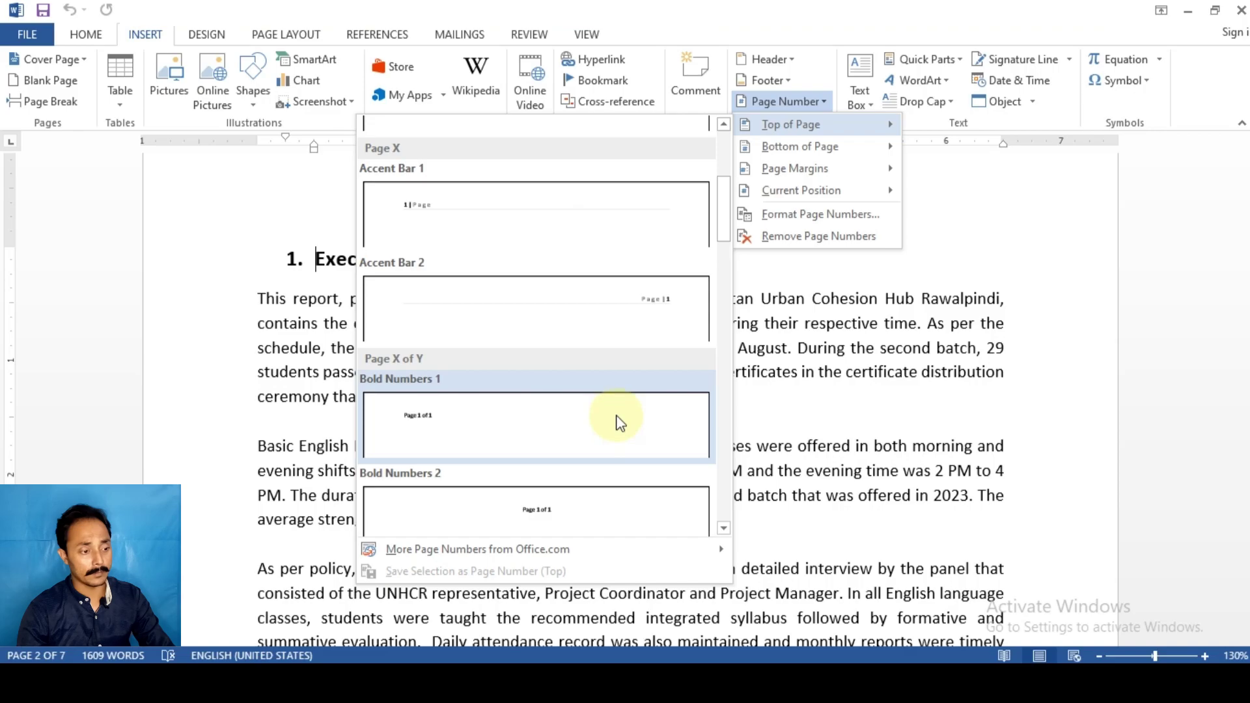
pyautogui.scroll(-3, 613, 417)
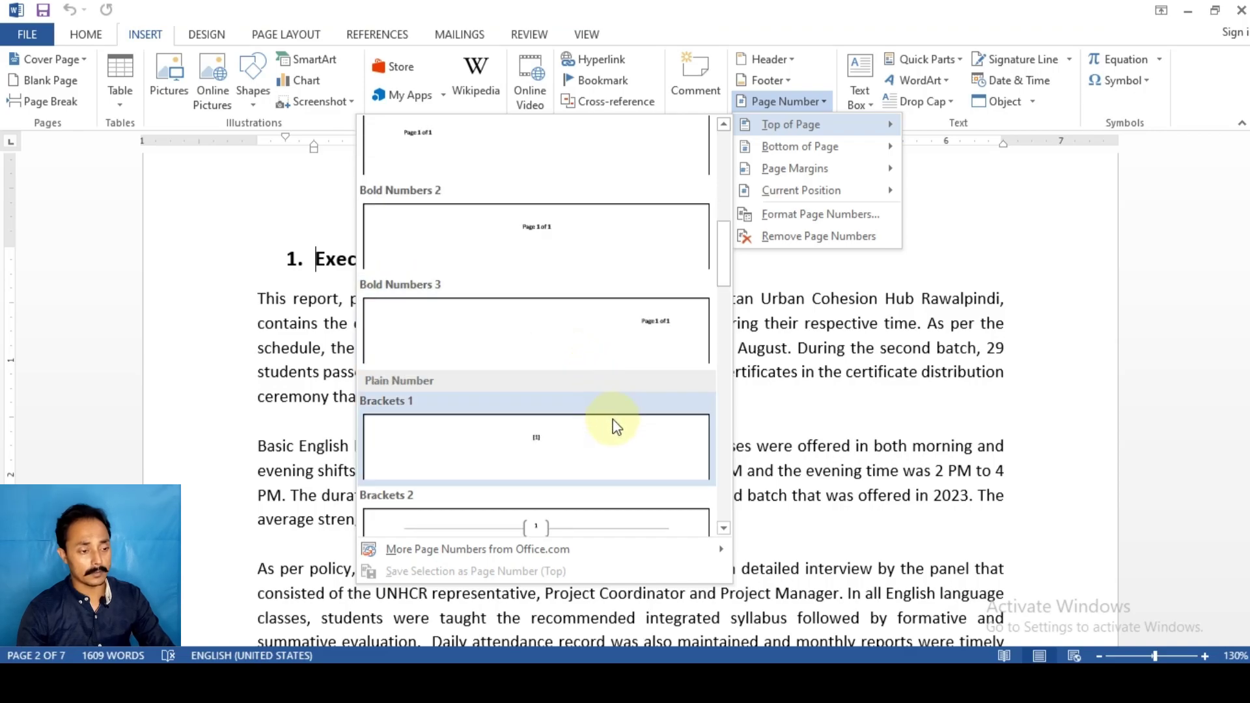
pyautogui.scroll(-3, 615, 424)
pyautogui.scroll(6, 617, 433)
pyautogui.scroll(-3, 613, 428)
pyautogui.scroll(-3, 615, 426)
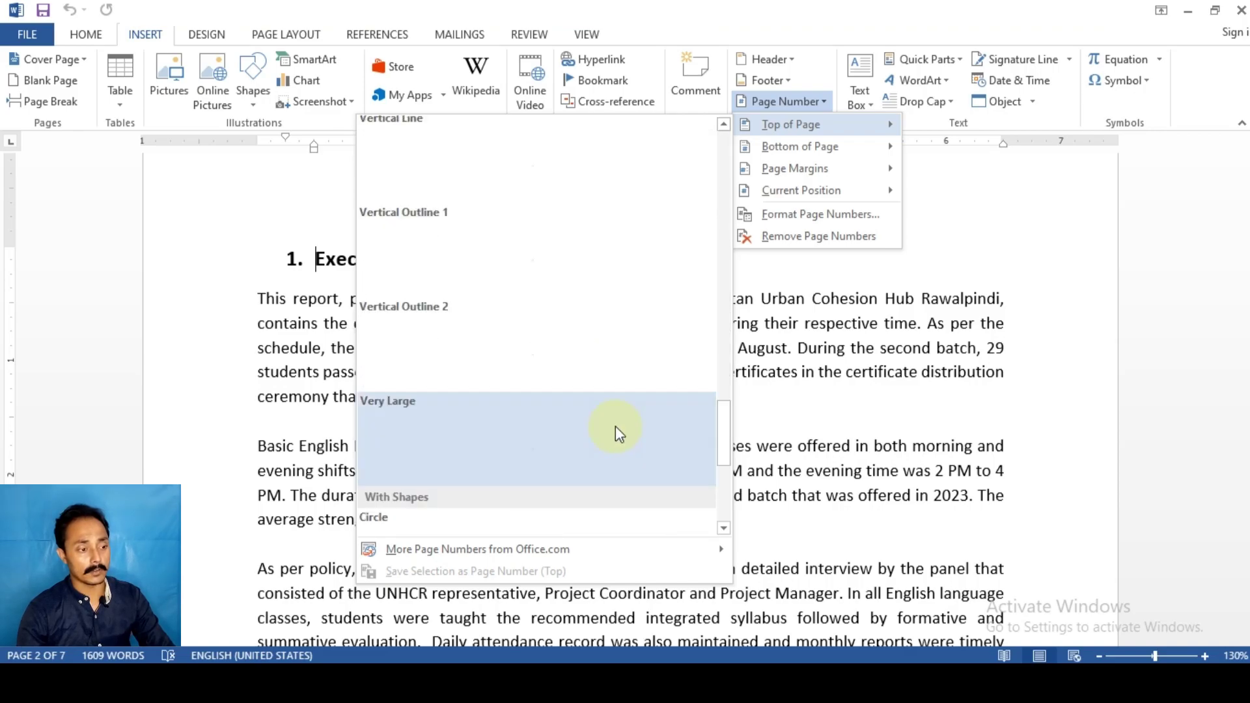
pyautogui.scroll(-3, 616, 426)
pyautogui.scroll(5, 421, 338)
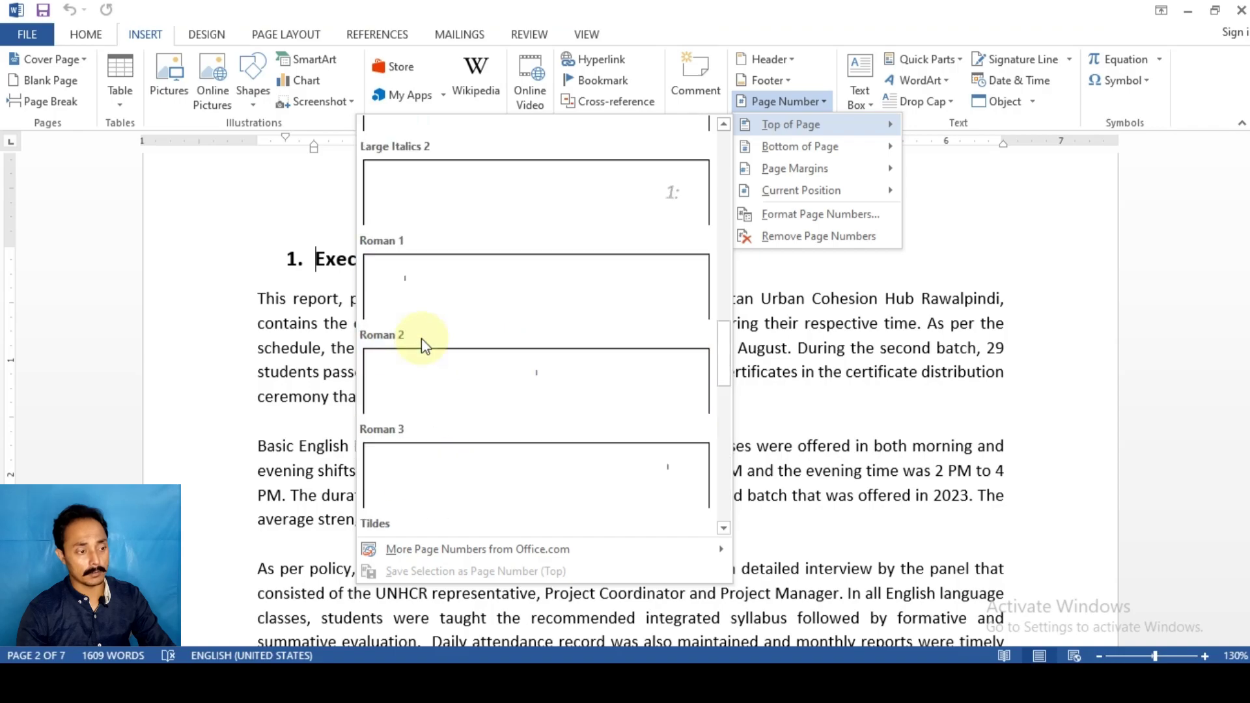
pyautogui.scroll(3, 559, 371)
pyautogui.scroll(-3, 558, 371)
pyautogui.scroll(-3, 560, 370)
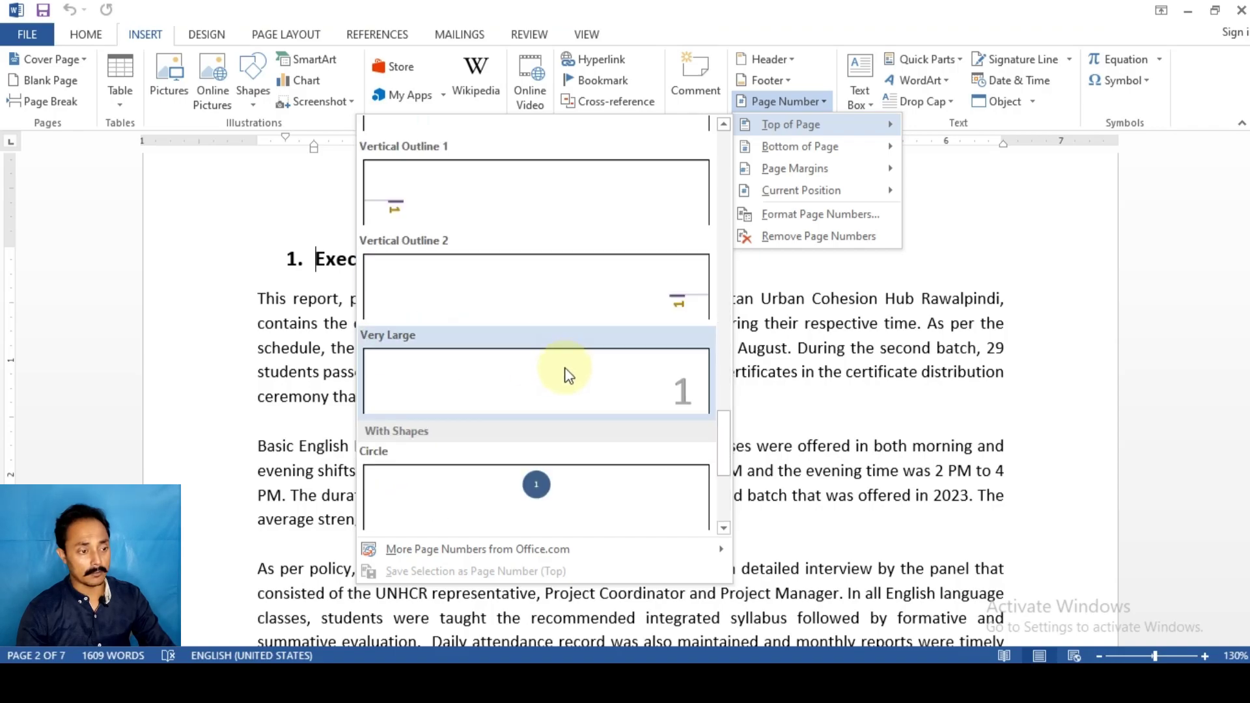
pyautogui.scroll(-3, 548, 438)
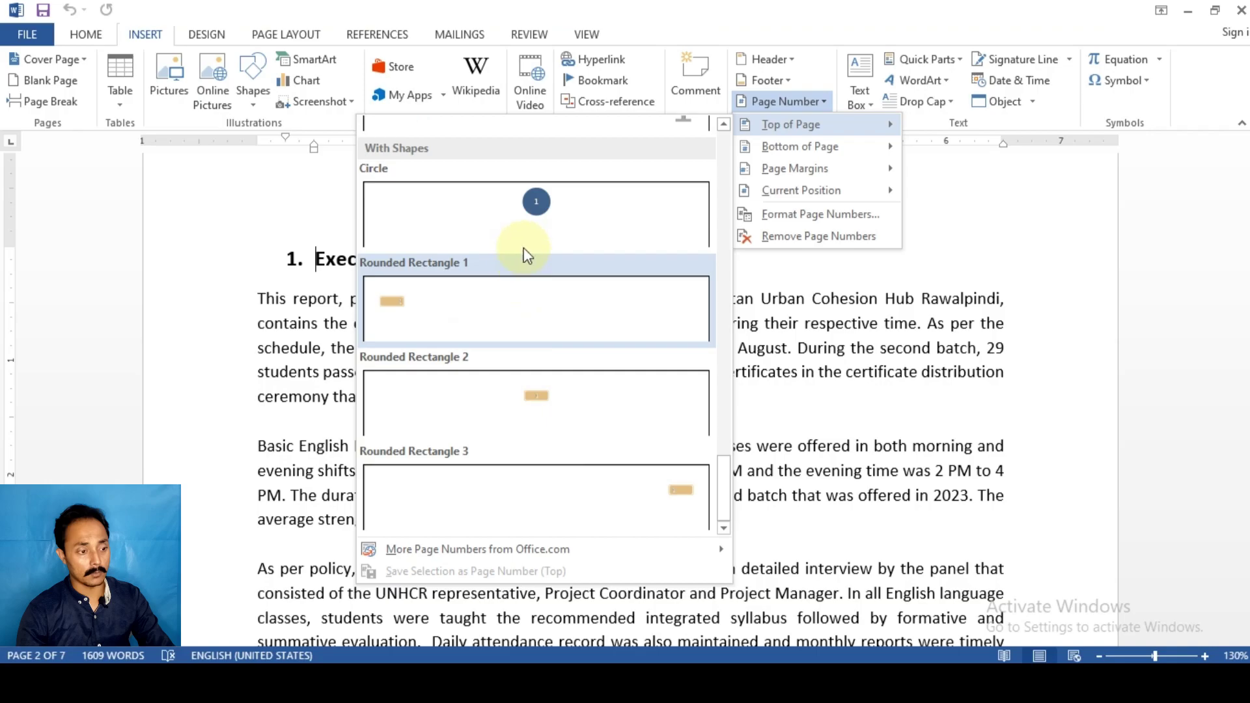
pyautogui.click(528, 215)
# - Select the circled page number 2 in the header and inspect its formatting menu
pyautogui.scroll(3, 719, 415)
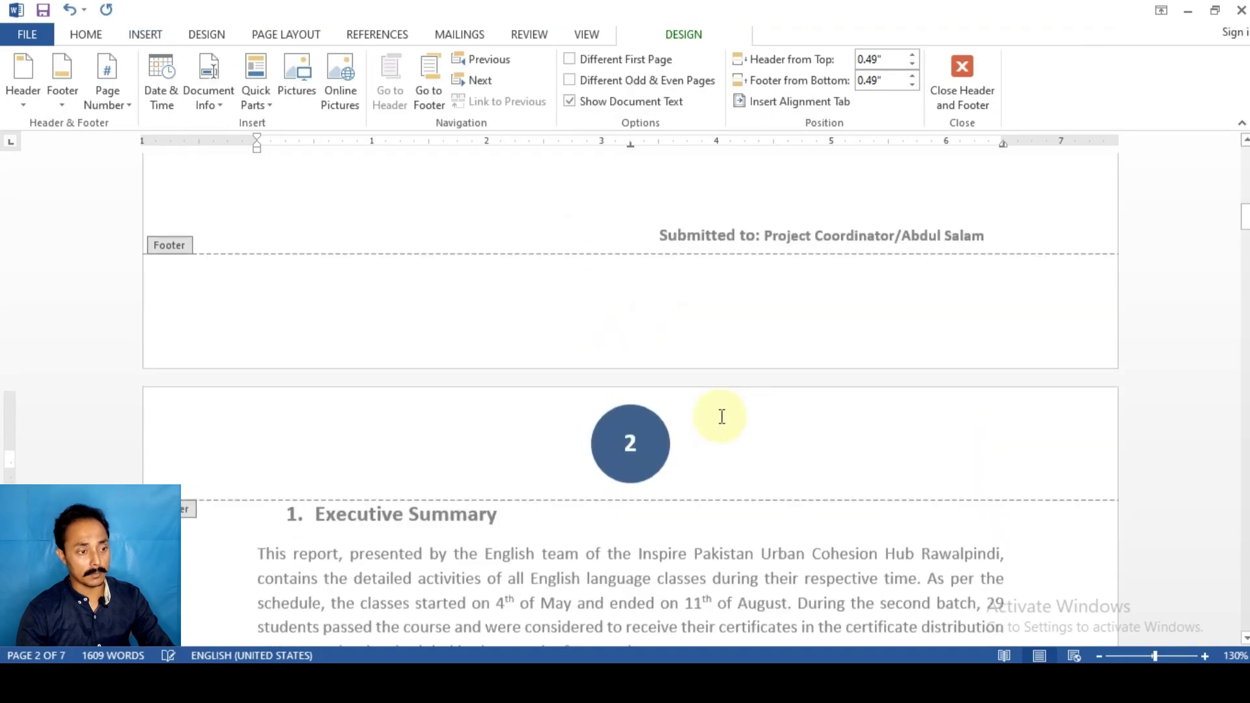
pyautogui.scroll(2, 720, 418)
pyautogui.scroll(-3, 777, 409)
pyautogui.scroll(-4, 762, 390)
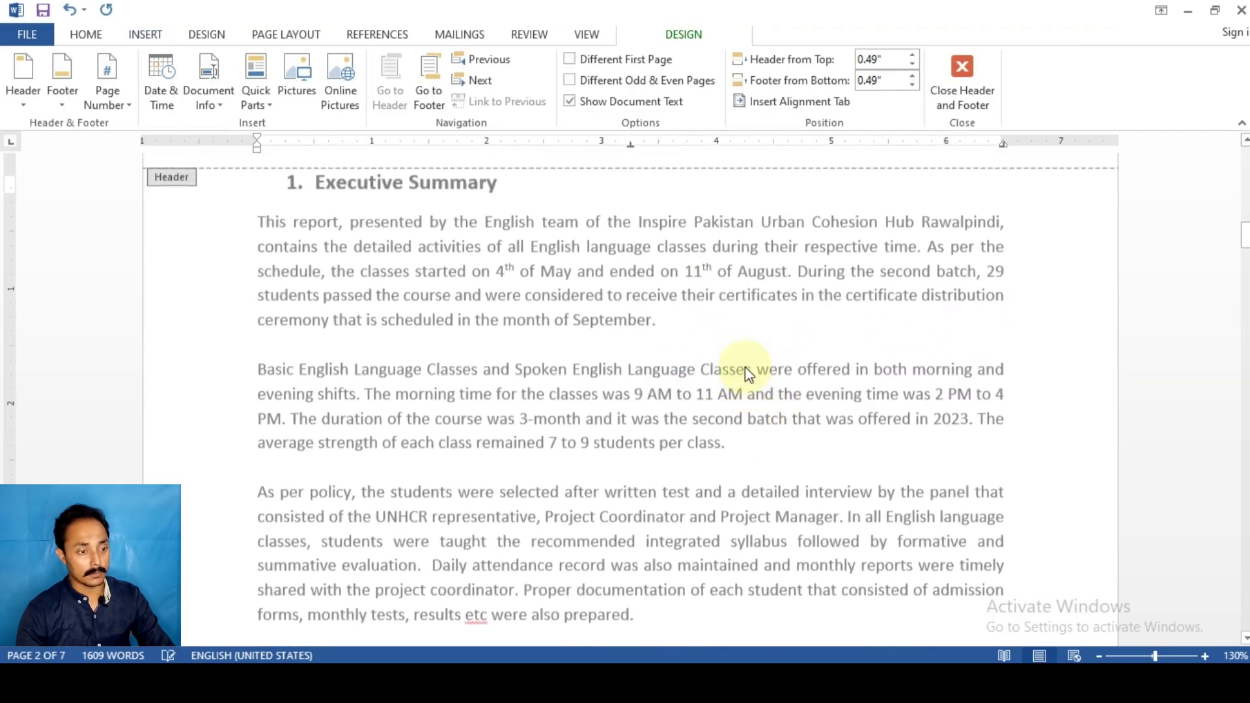
pyautogui.scroll(2, 710, 354)
pyautogui.click(606, 236)
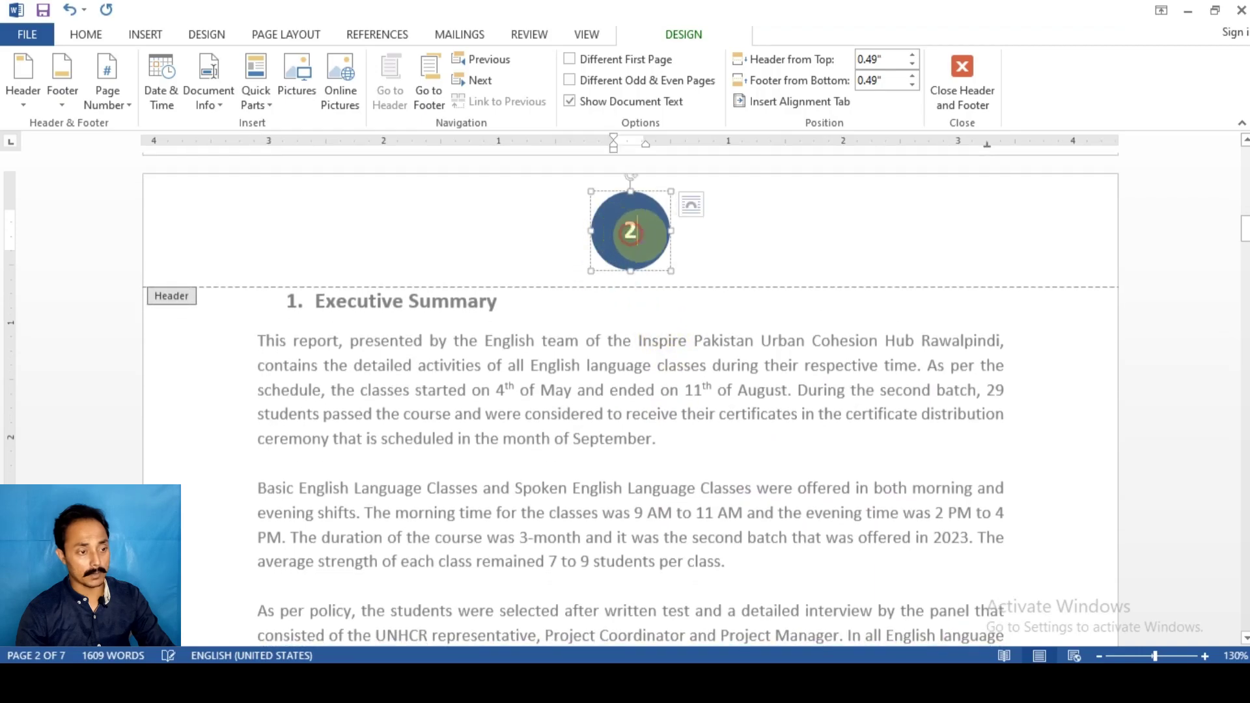
pyautogui.rightClick(741, 244)
pyautogui.click(674, 219)
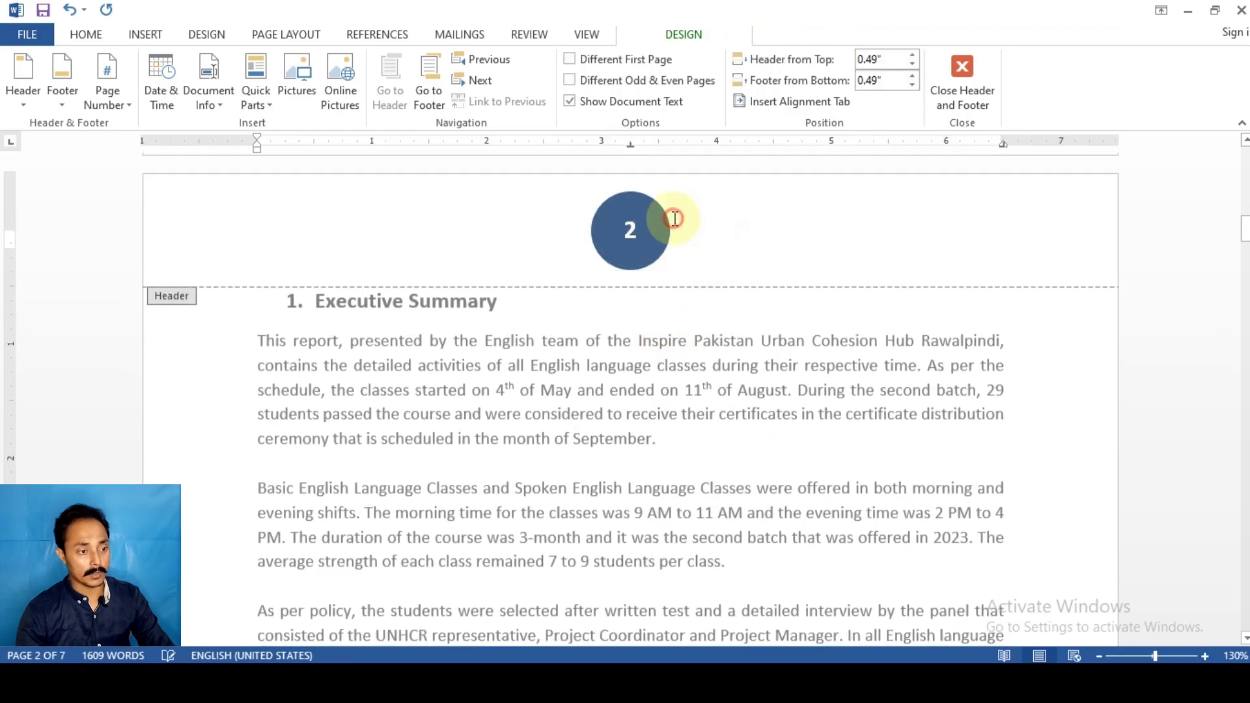
pyautogui.click(656, 220)
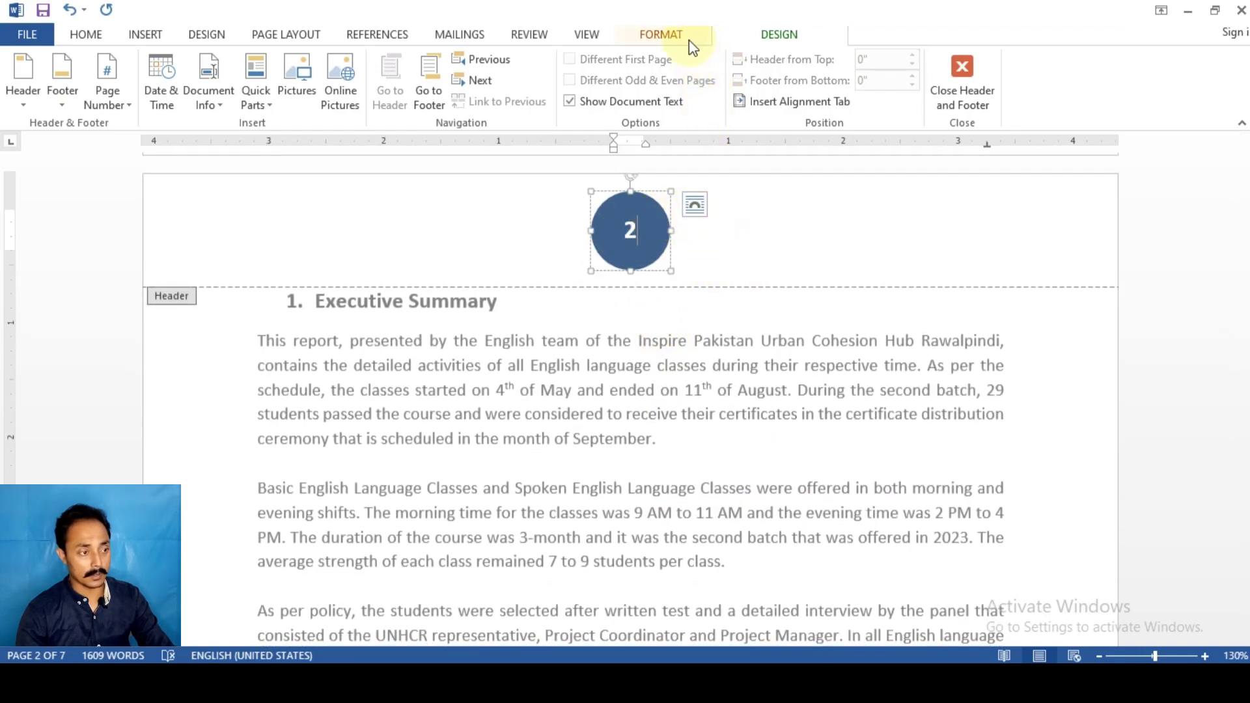
# - Browse the circle's shape styles and fill colours, then close them without recolouring
pyautogui.click(661, 35)
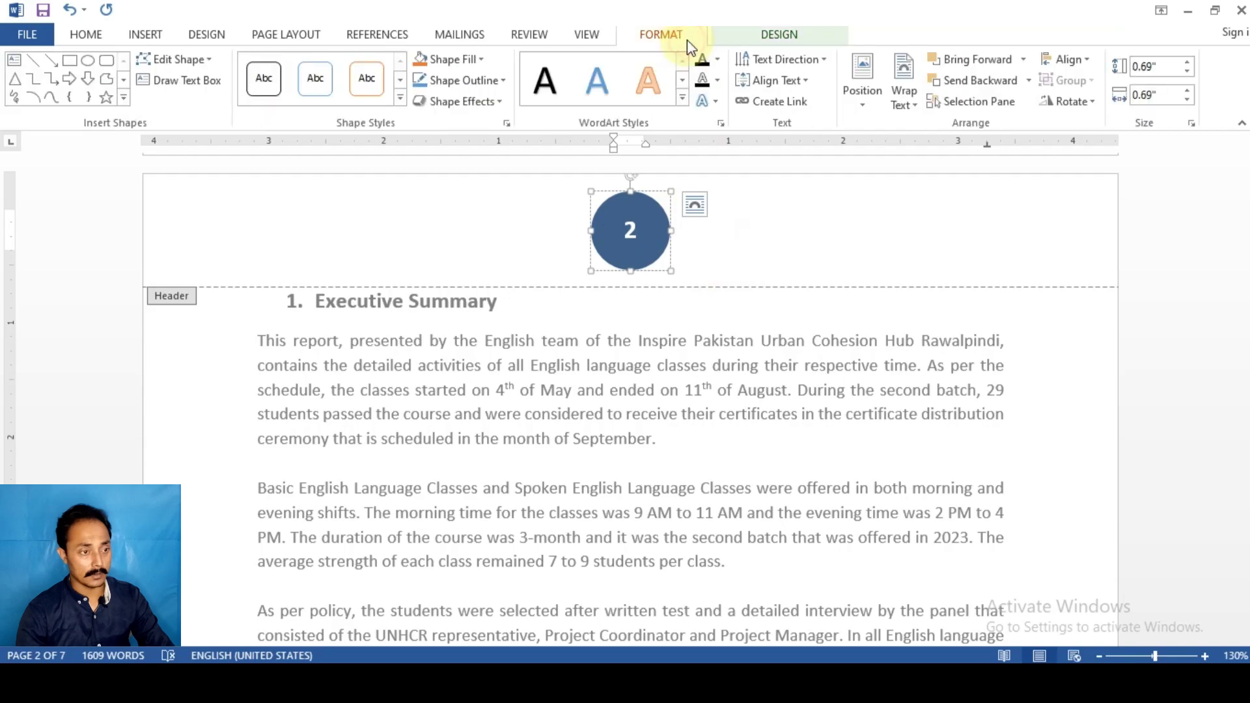
pyautogui.click(400, 80)
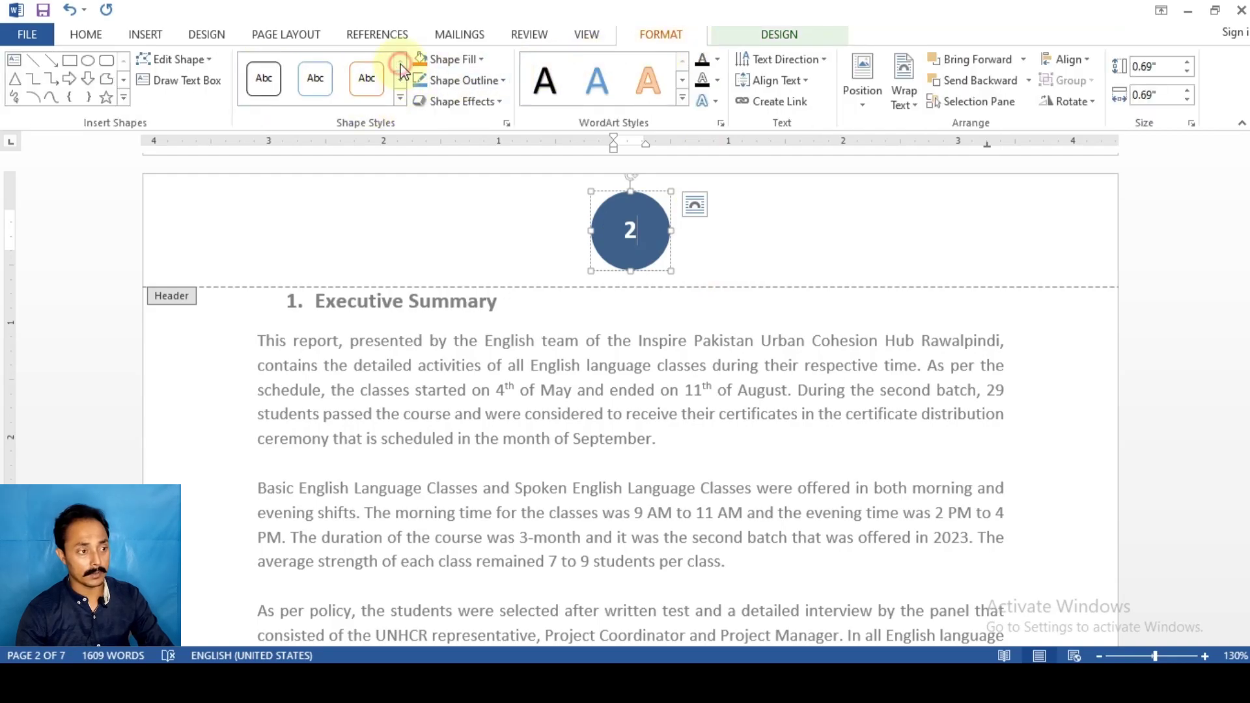
pyautogui.click(759, 246)
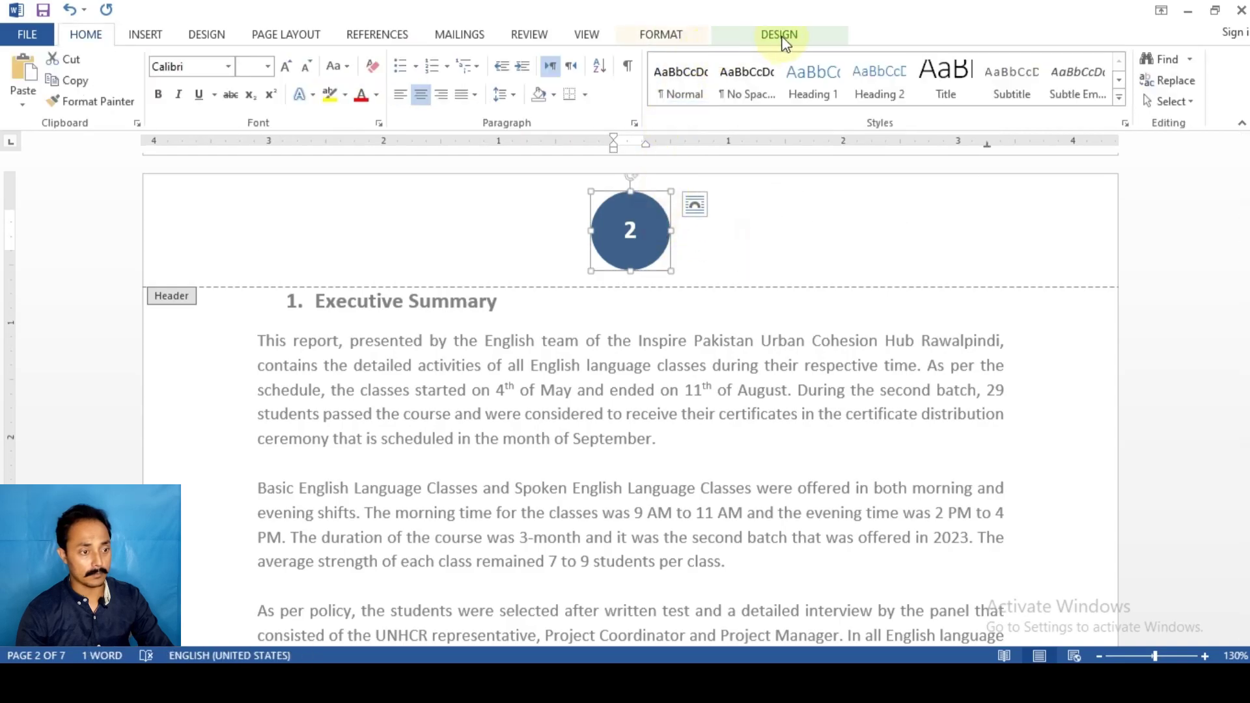
pyautogui.click(781, 36)
pyautogui.click(661, 39)
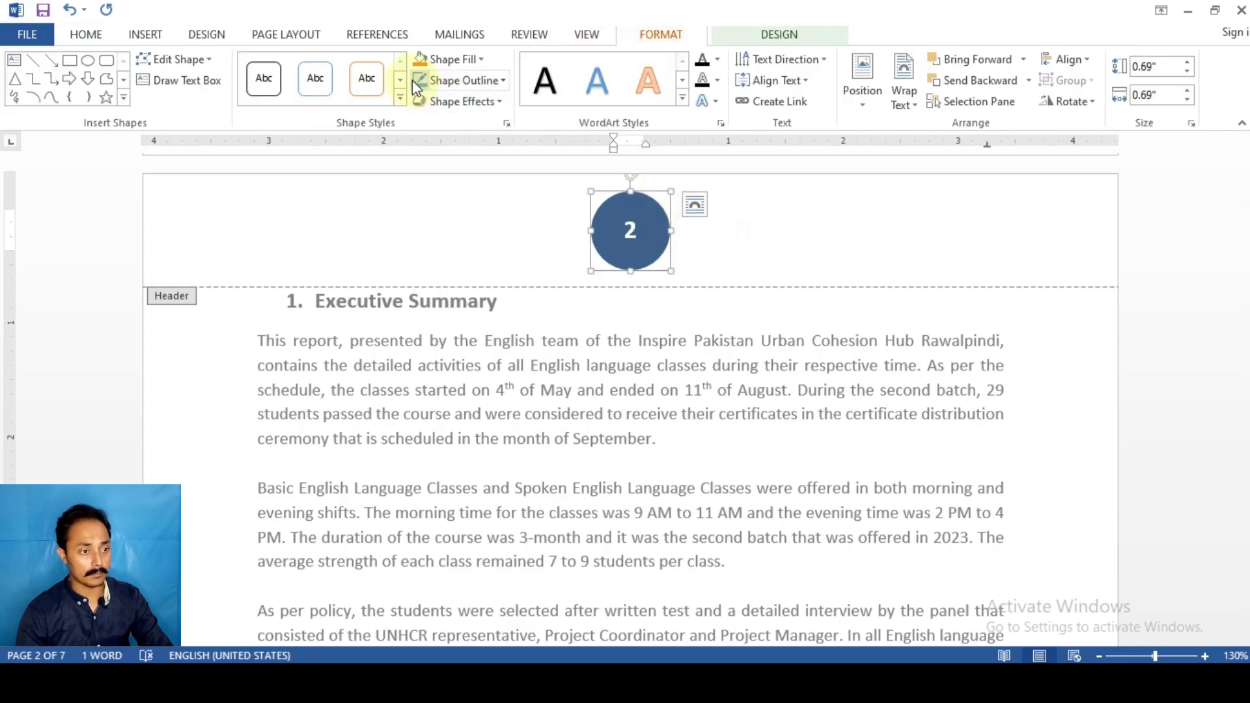
pyautogui.click(466, 59)
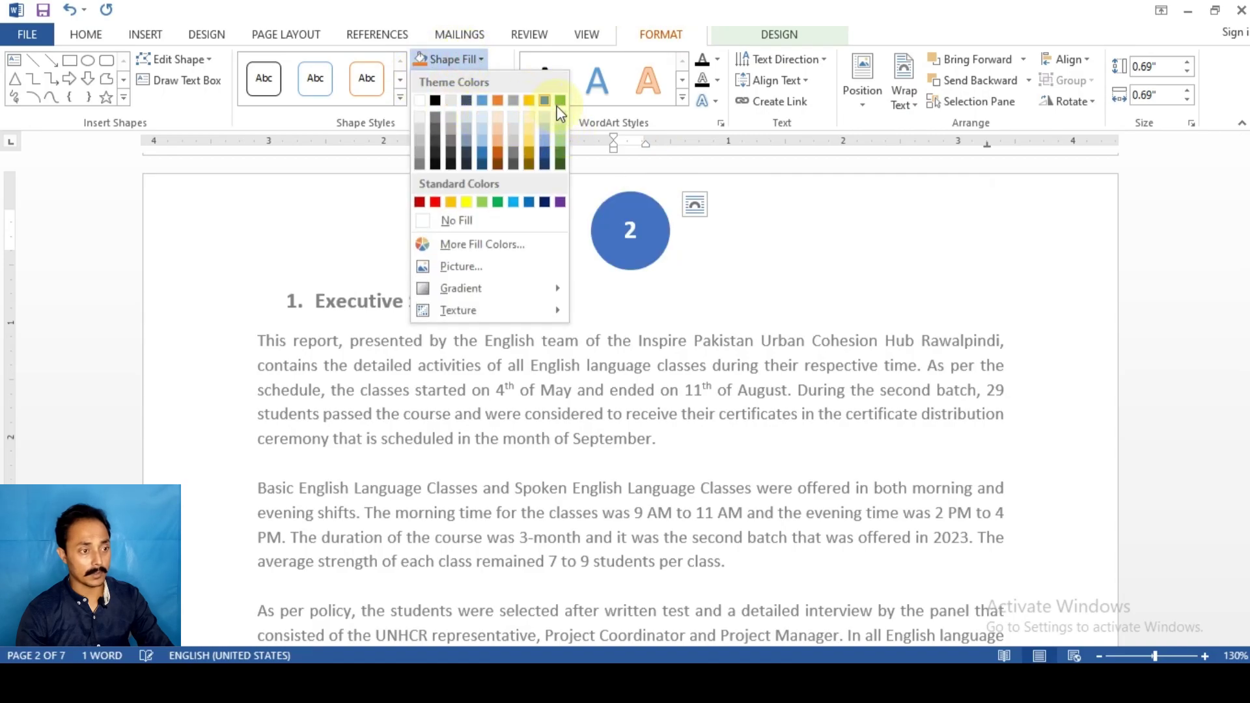
pyautogui.click(830, 323)
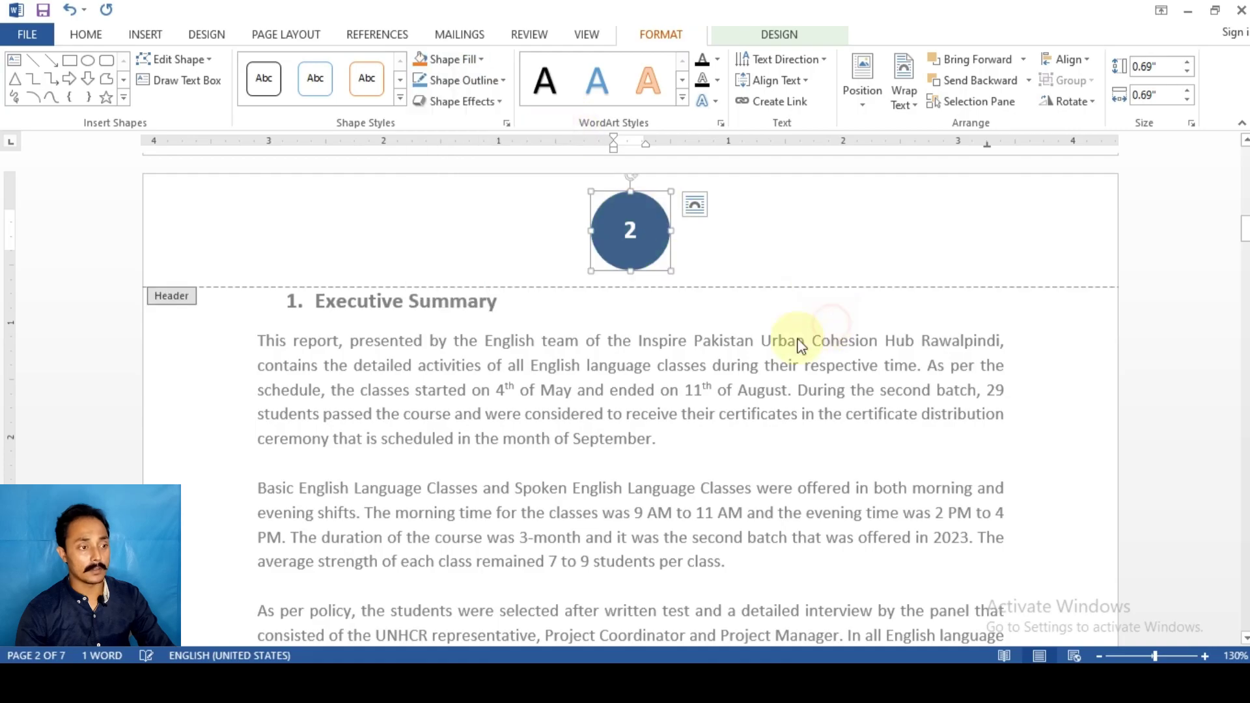
# - Step out of the circle and close header editing to return to the body
pyautogui.click(783, 201)
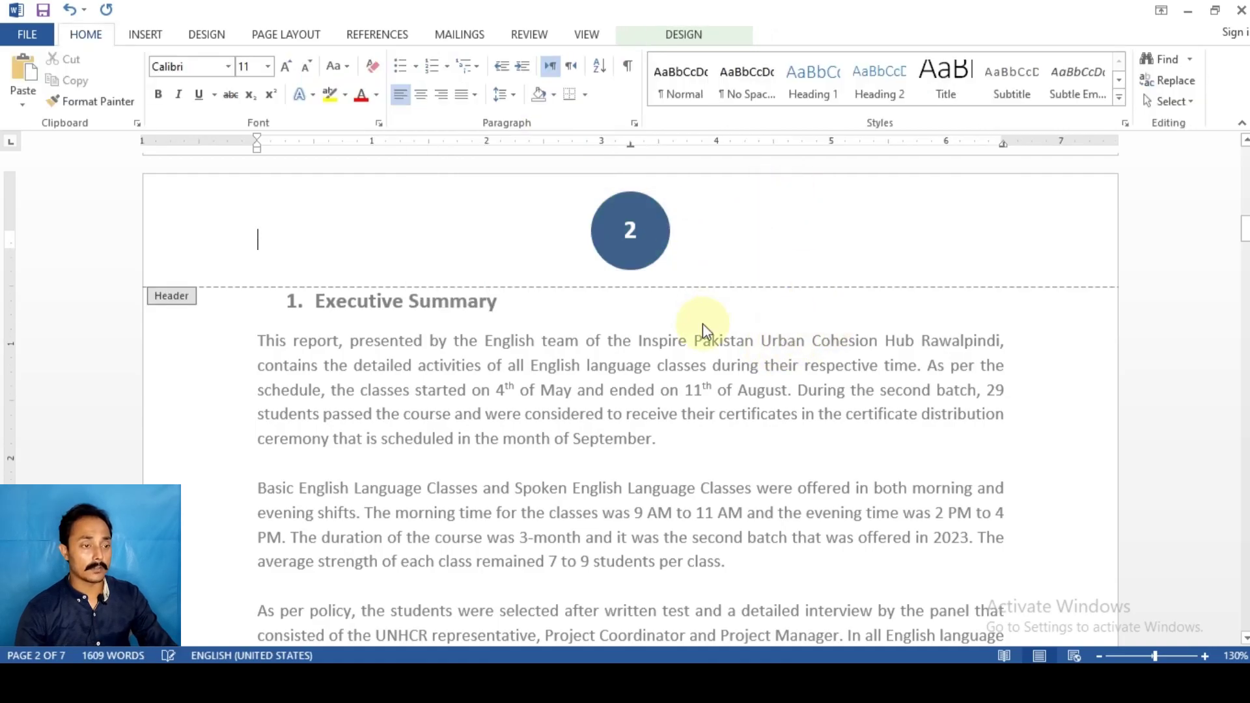
pyautogui.scroll(1, 712, 369)
pyautogui.scroll(-3, 712, 363)
pyautogui.scroll(1, 715, 369)
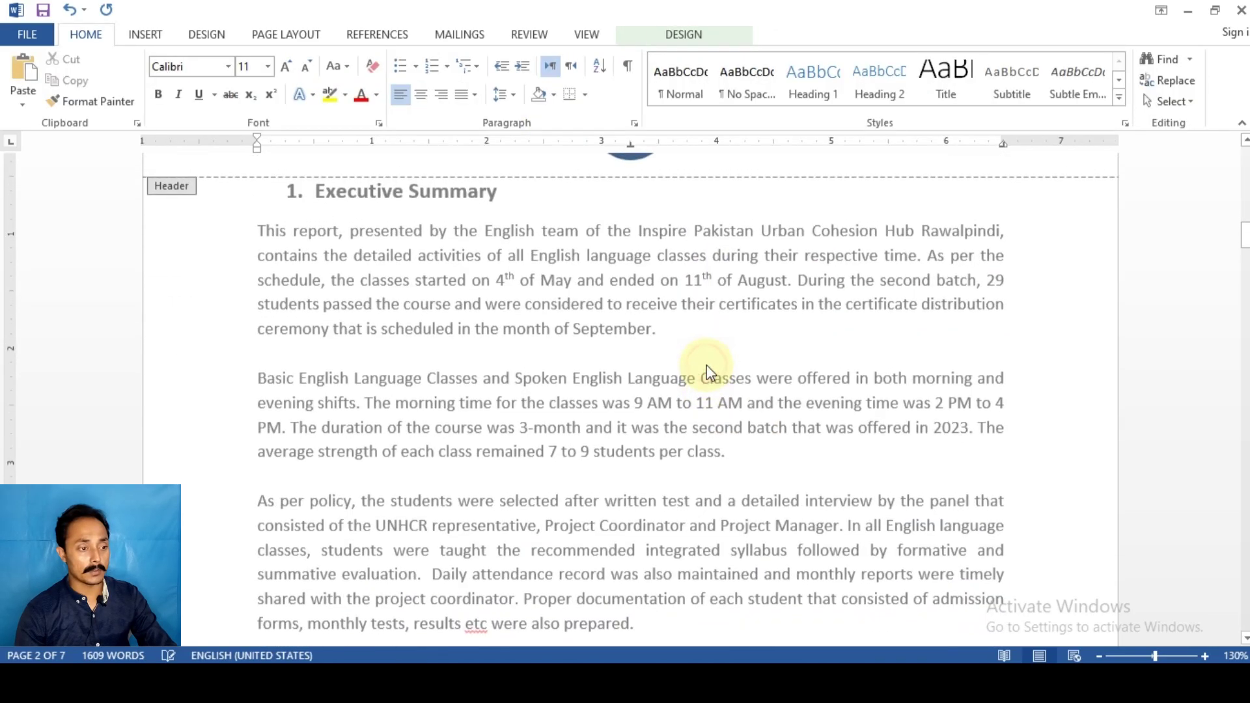
pyautogui.scroll(1, 745, 318)
pyautogui.click(166, 36)
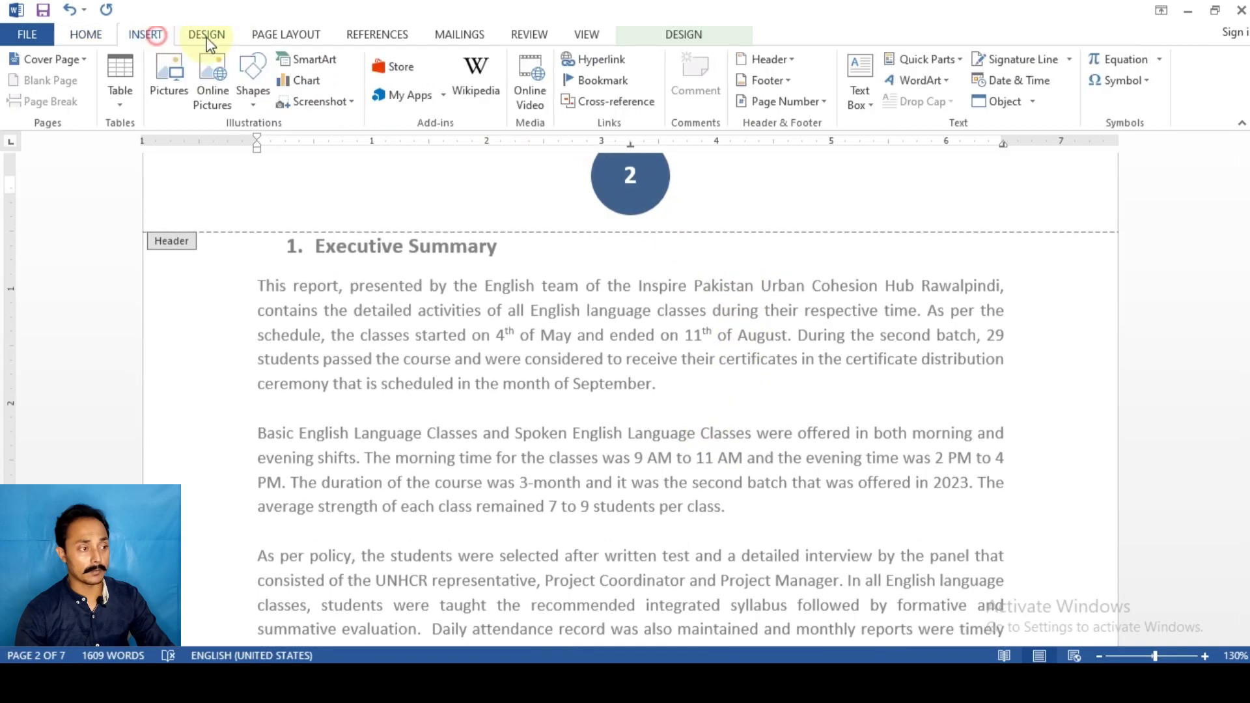
pyautogui.click(706, 37)
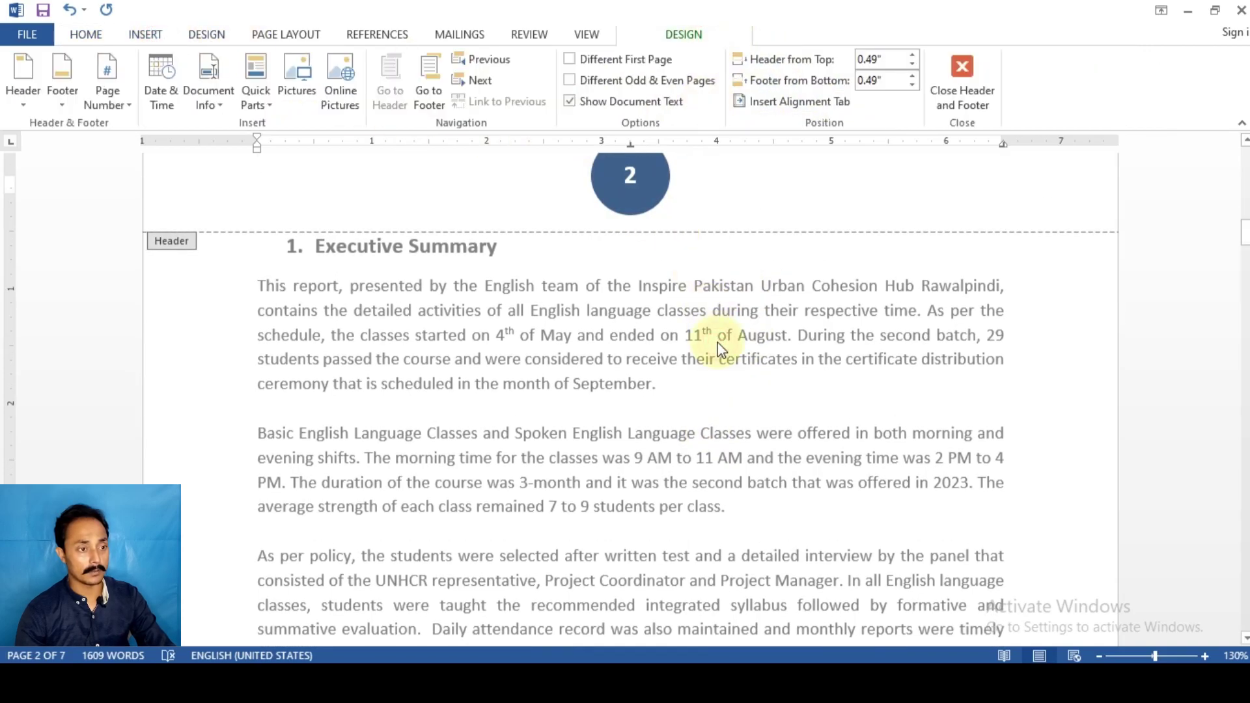
pyautogui.doubleClick(669, 368)
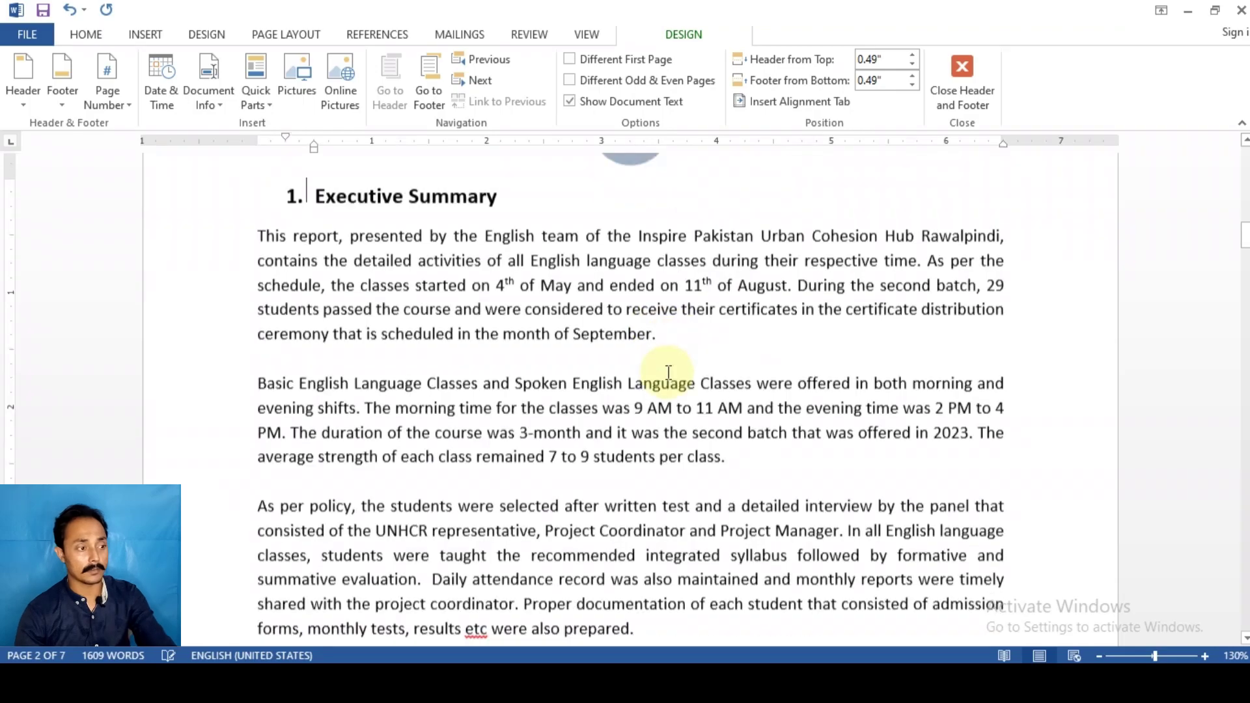
# - Scroll through pages 2–4 to check circled numbers like 3 atop each page
pyautogui.scroll(-2, 670, 371)
pyautogui.scroll(2, 670, 377)
pyautogui.scroll(3, 670, 377)
pyautogui.scroll(2, 669, 377)
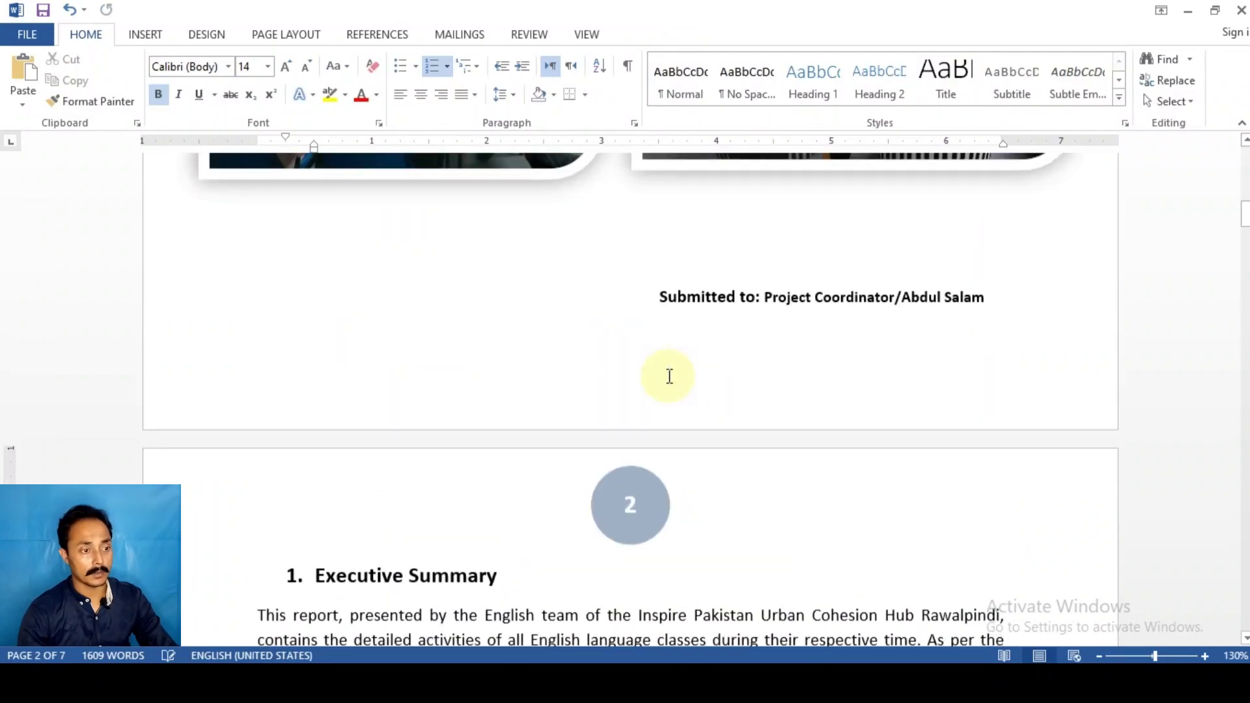
pyautogui.scroll(-1, 670, 377)
pyautogui.scroll(-4, 669, 377)
pyautogui.scroll(-2, 669, 377)
pyautogui.scroll(-4, 669, 376)
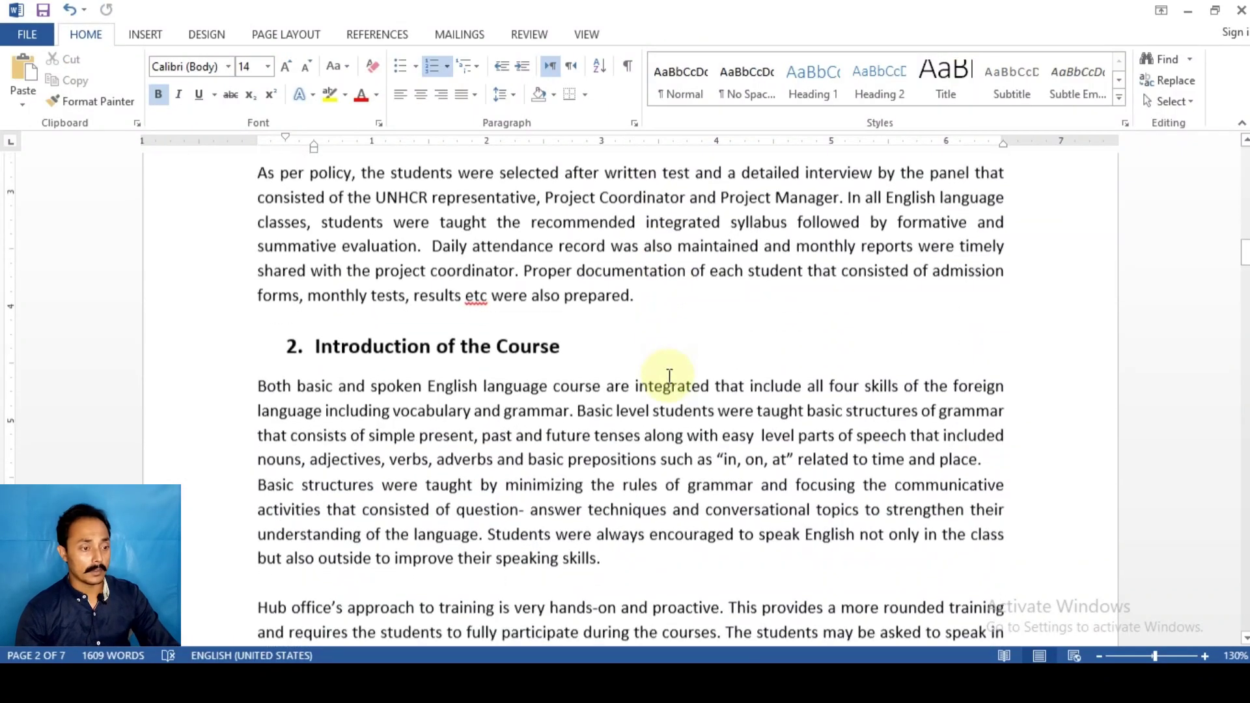
pyautogui.scroll(-4, 670, 377)
pyautogui.scroll(-3, 670, 376)
pyautogui.scroll(-2, 670, 376)
pyautogui.scroll(-4, 669, 376)
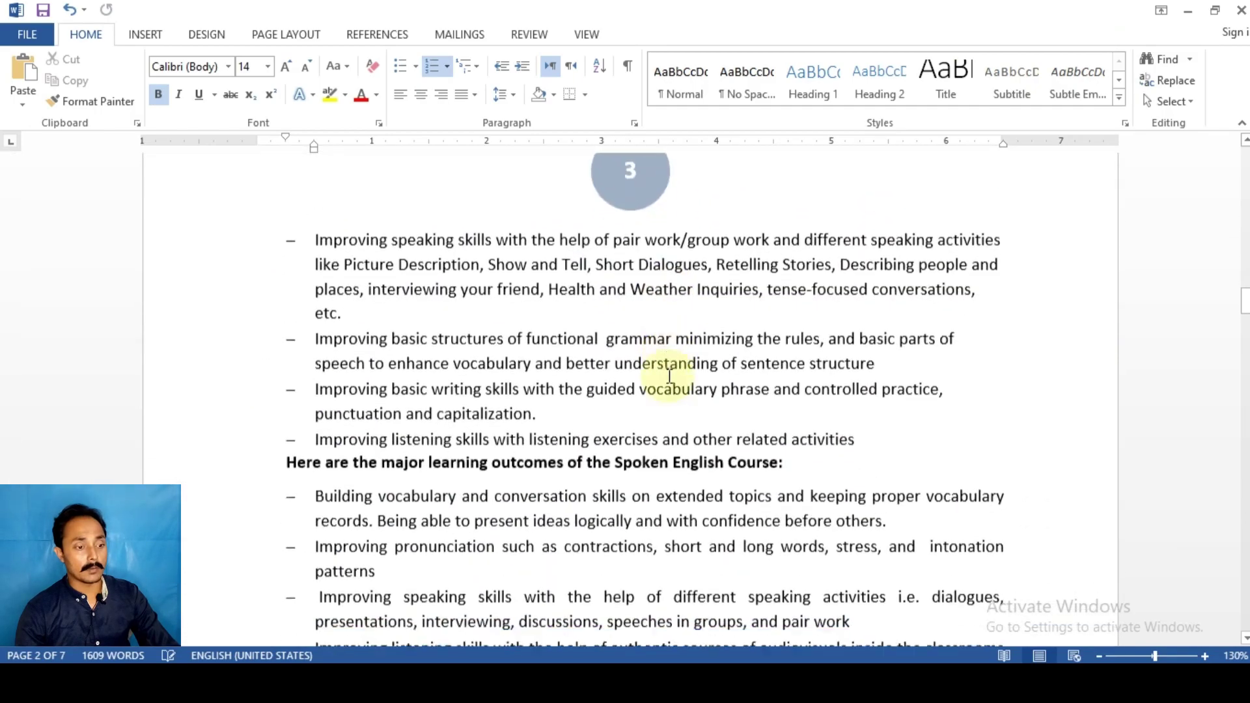
pyautogui.scroll(-4, 670, 376)
pyautogui.scroll(-2, 664, 379)
pyautogui.scroll(-1, 665, 379)
pyautogui.scroll(-3, 663, 374)
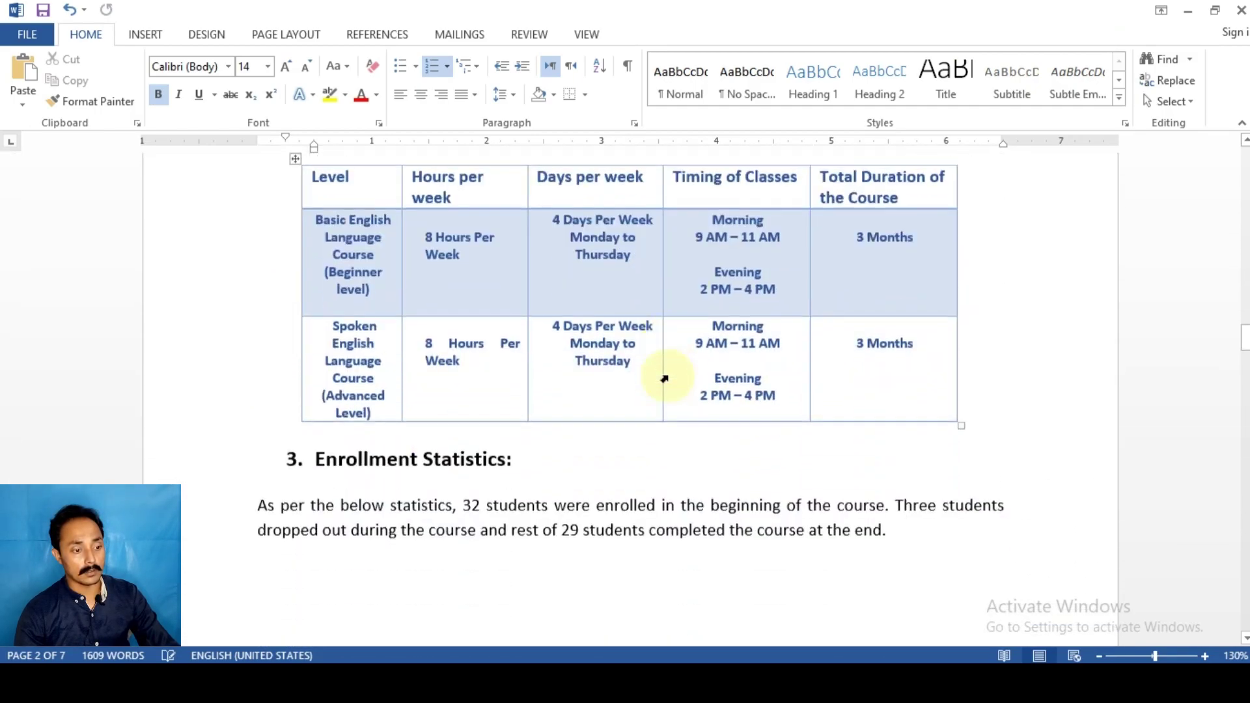
pyautogui.scroll(-4, 664, 375)
pyautogui.scroll(-3, 670, 377)
pyautogui.scroll(15, 670, 377)
pyautogui.scroll(4, 669, 381)
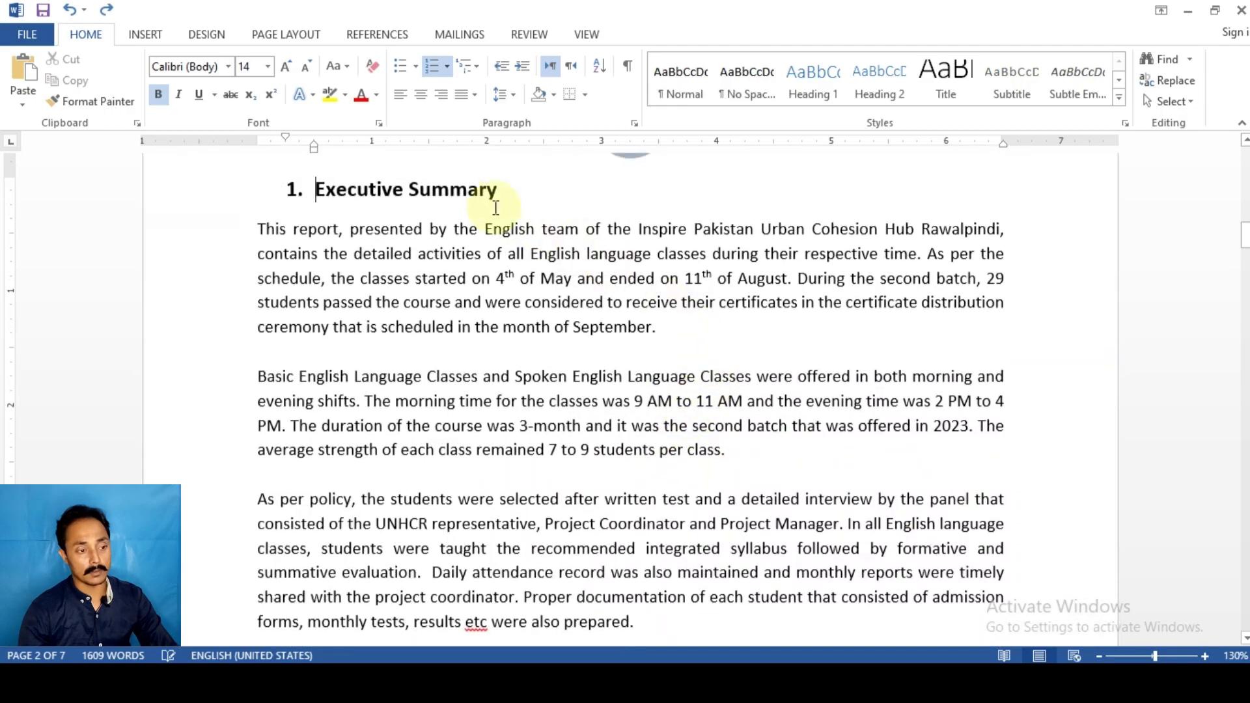
pyautogui.scroll(3, 497, 209)
# - Add Accent Bar 1 page numbers at the bottom of each page, e.g. '2 | Page'
pyautogui.click(145, 35)
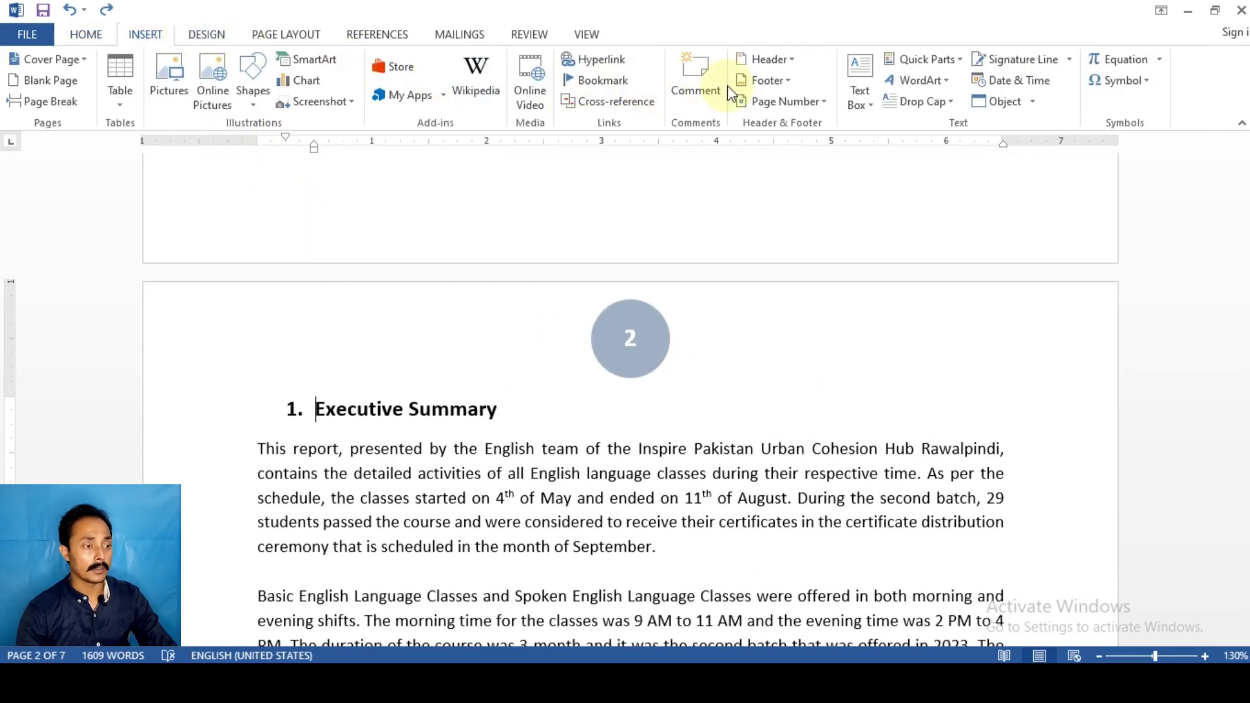
pyautogui.click(825, 104)
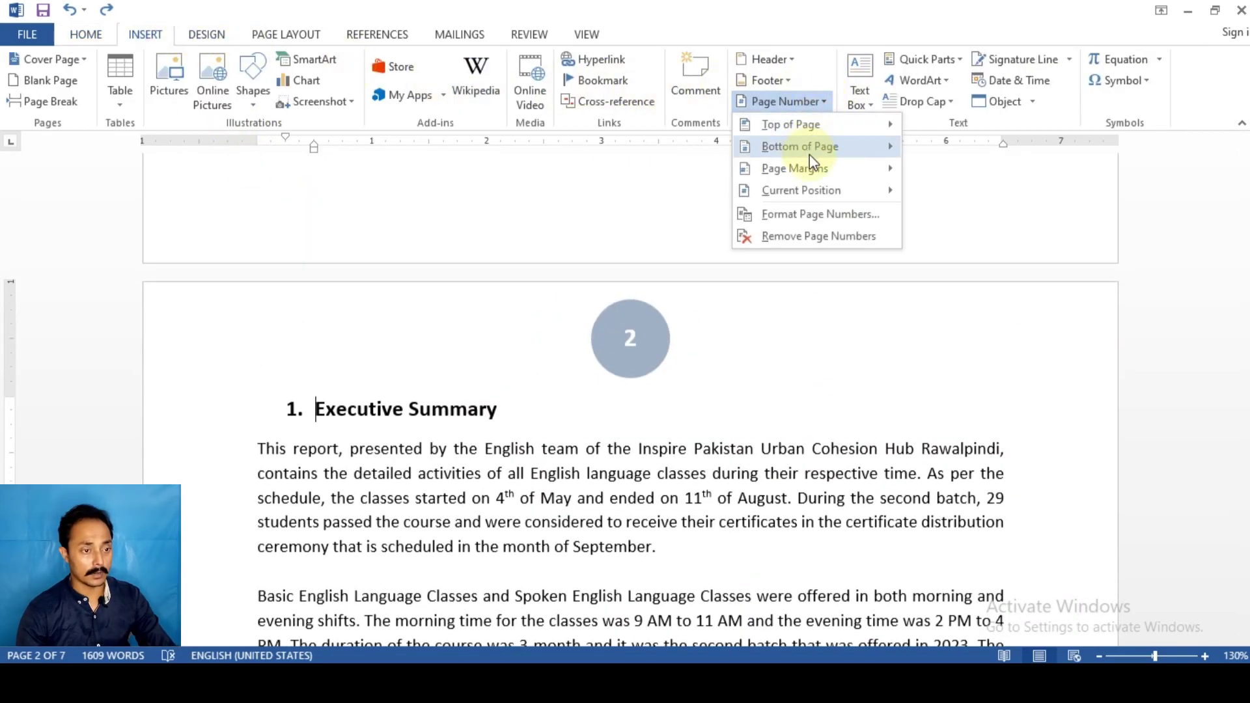
pyautogui.moveTo(800, 147)
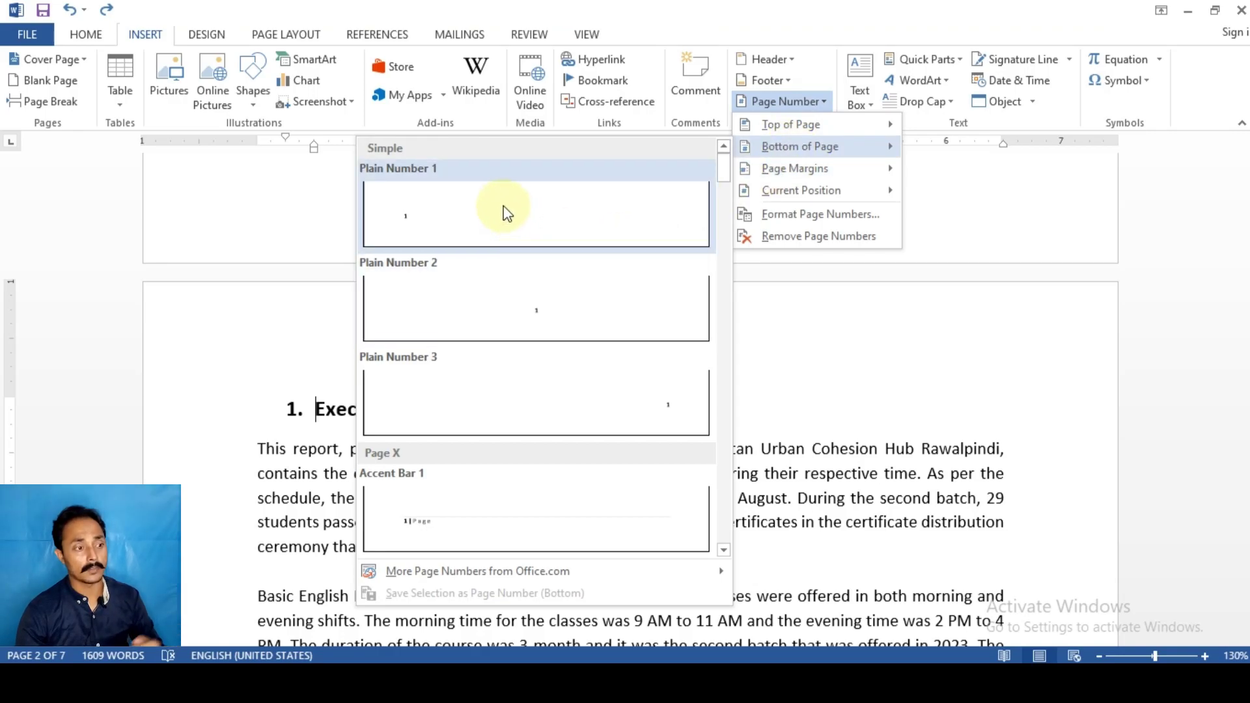
pyautogui.scroll(-3, 558, 438)
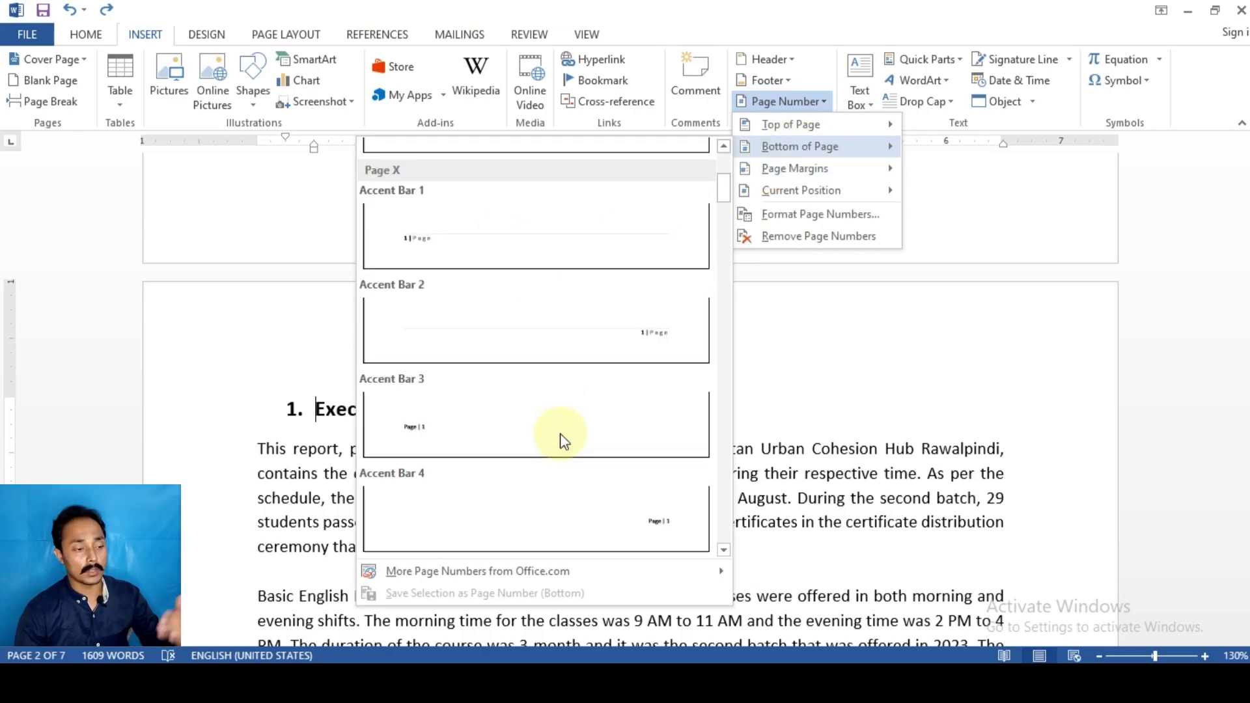
pyautogui.click(455, 250)
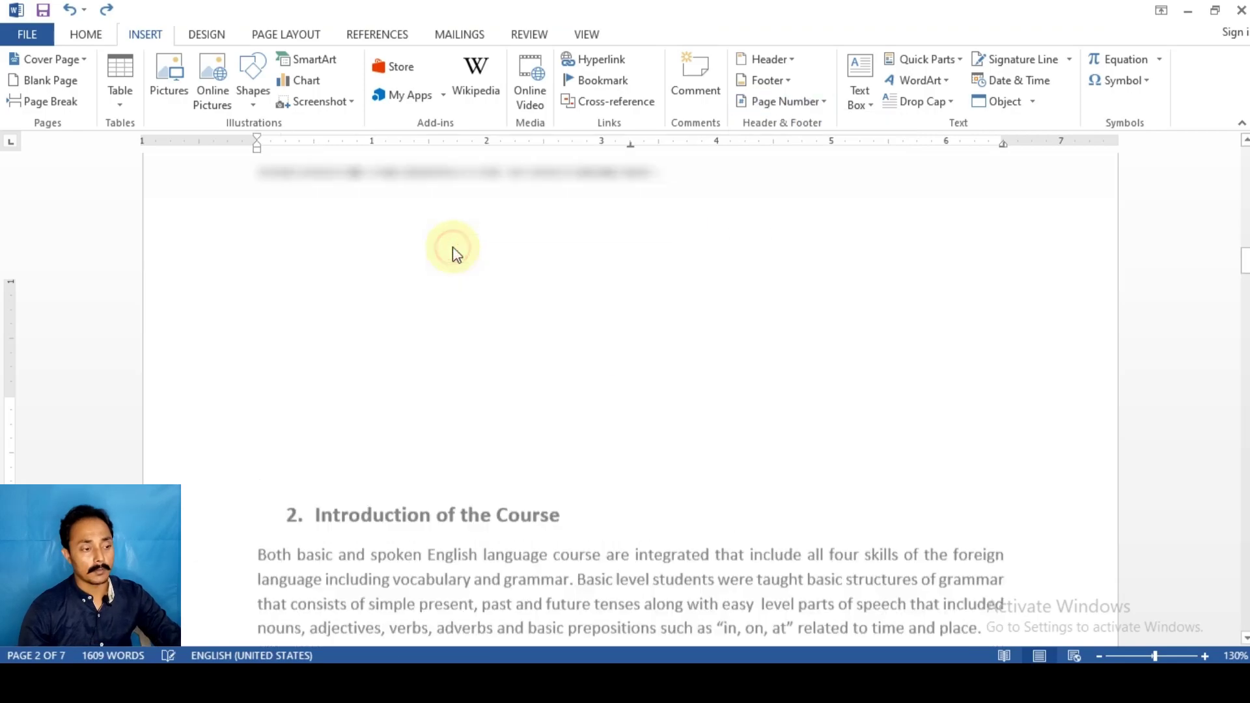
# - Close the footer and scroll through the pages to check the '2 | Page' footers
pyautogui.doubleClick(612, 575)
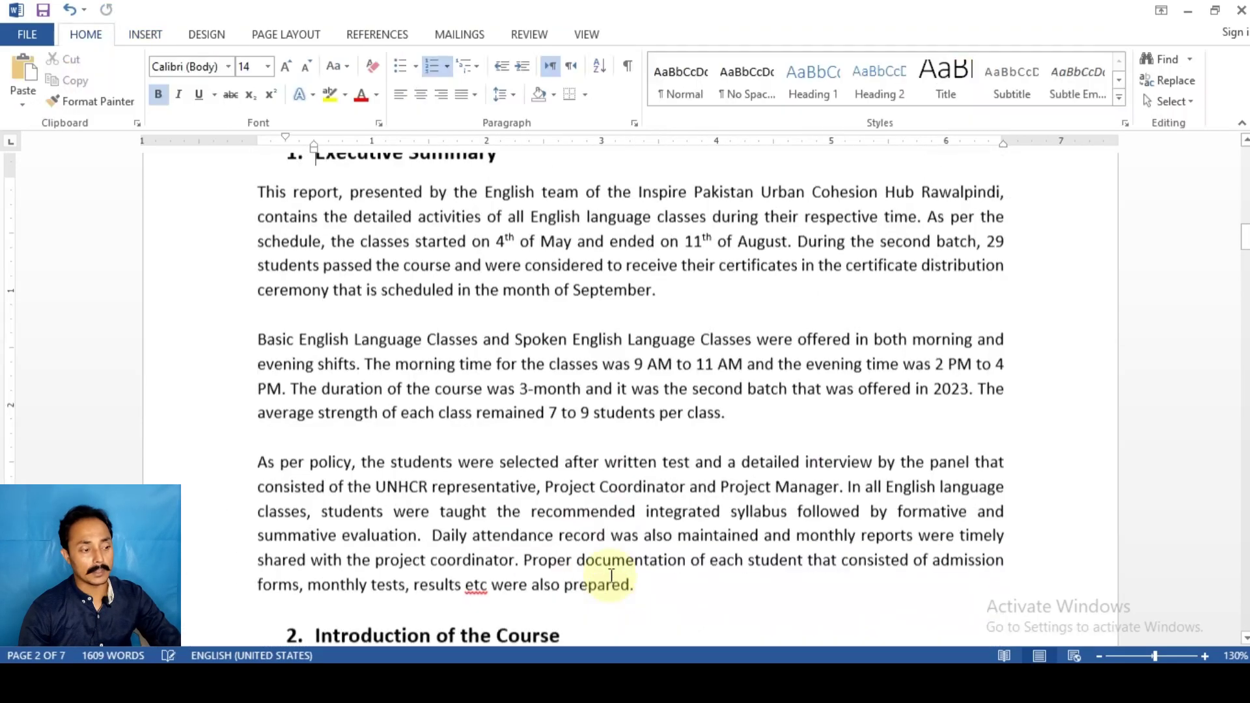
pyautogui.scroll(2, 625, 553)
pyautogui.scroll(3, 636, 528)
pyautogui.scroll(3, 637, 534)
pyautogui.scroll(-2, 637, 533)
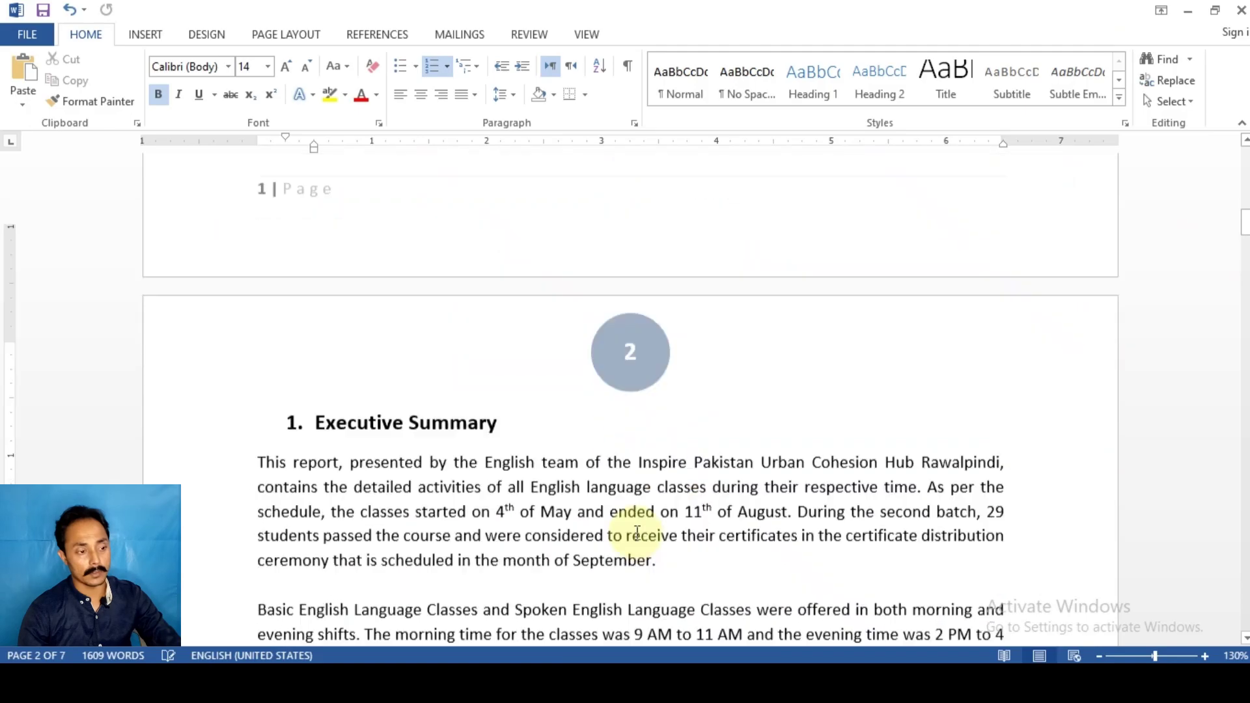
pyautogui.scroll(-5, 637, 533)
pyautogui.scroll(-4, 636, 533)
pyautogui.scroll(-5, 635, 533)
pyautogui.scroll(-1, 636, 532)
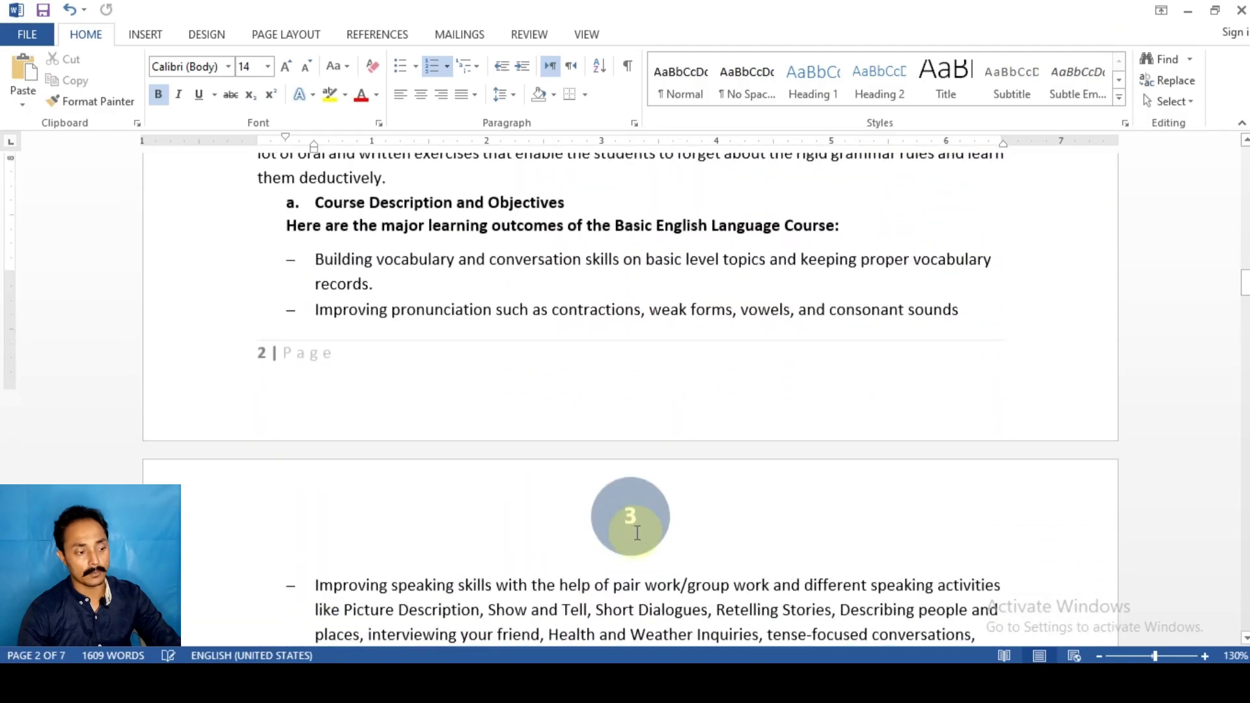
pyautogui.scroll(-2, 635, 528)
pyautogui.click(622, 475)
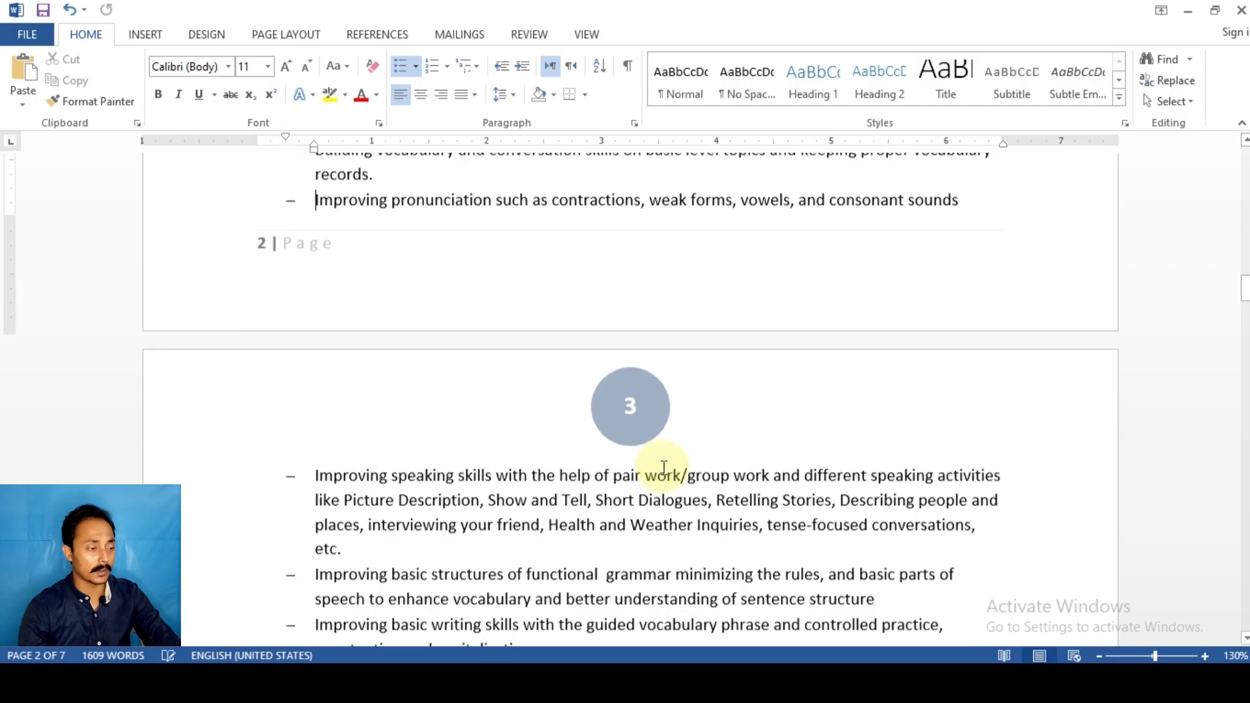
pyautogui.scroll(-2, 958, 572)
pyautogui.scroll(-4, 957, 576)
# - Undo the last page-numbering change with Ctrl+Z and review the pages
pyautogui.hotkey('ctrl', 'z')
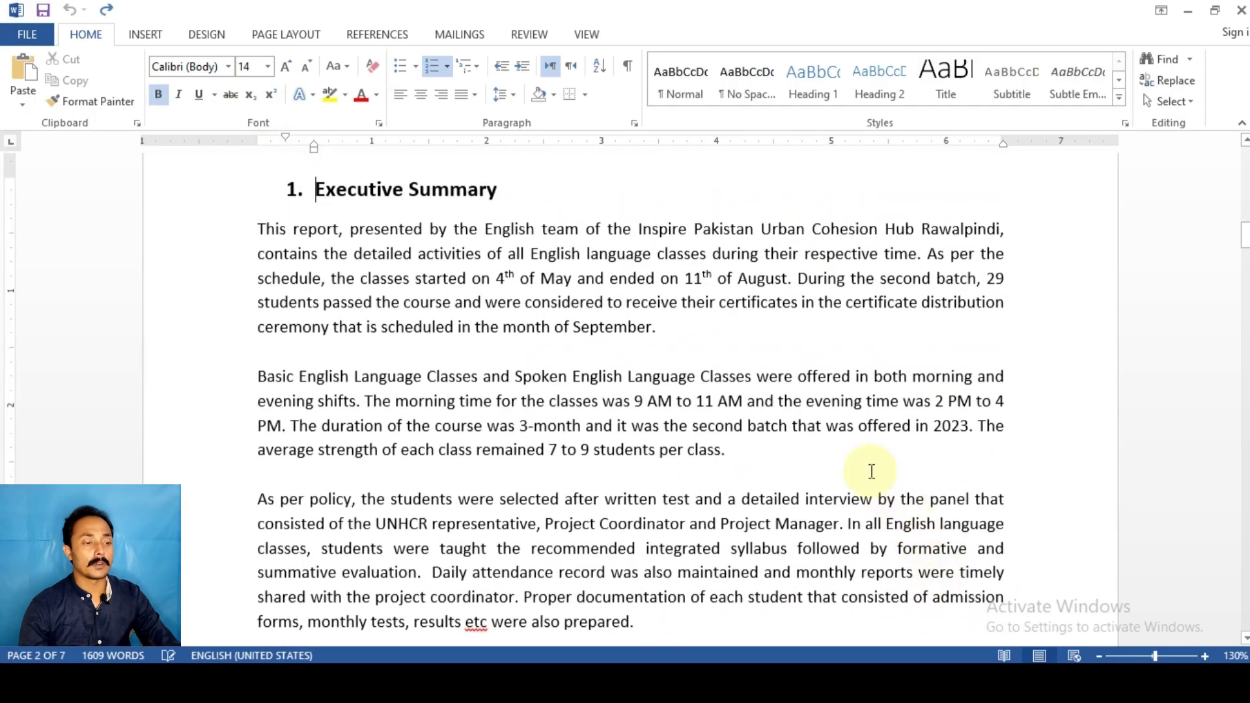
pyautogui.scroll(2, 870, 474)
pyautogui.scroll(3, 865, 480)
pyautogui.scroll(4, 866, 486)
pyautogui.scroll(2, 846, 463)
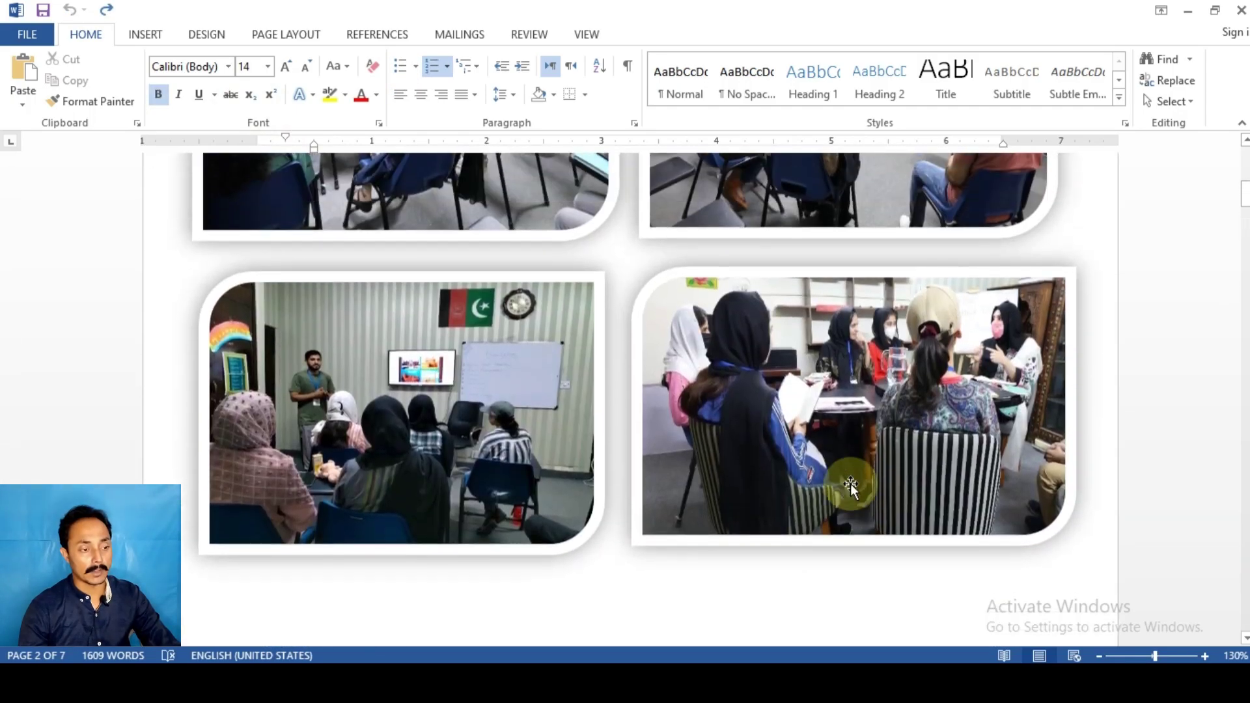
pyautogui.scroll(-1, 851, 485)
pyautogui.scroll(-4, 851, 483)
pyautogui.scroll(-4, 846, 487)
pyautogui.click(814, 462)
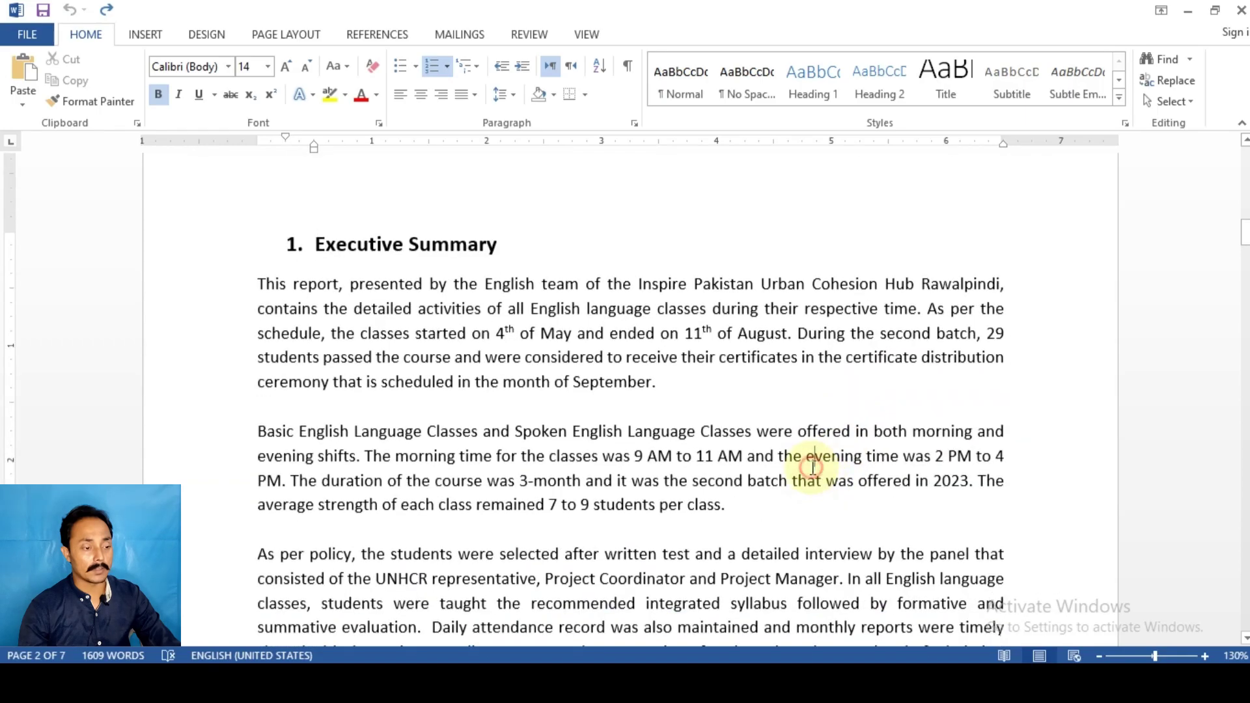
pyautogui.click(146, 35)
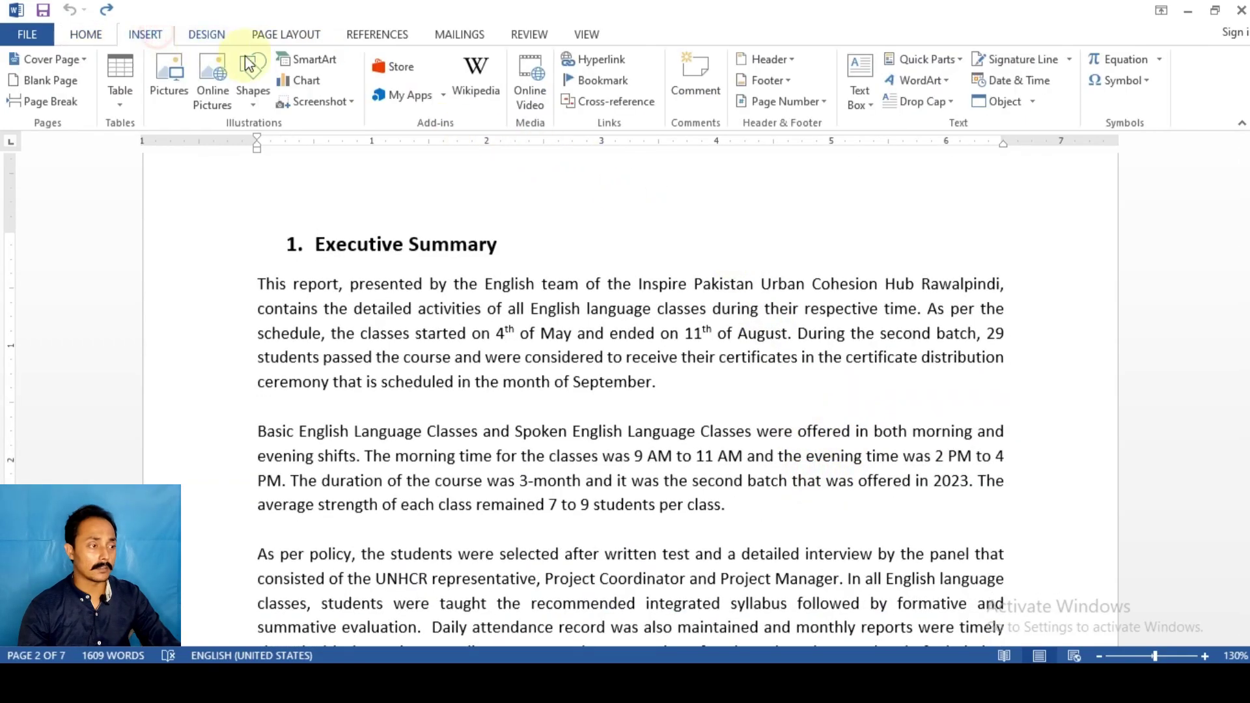
pyautogui.click(815, 110)
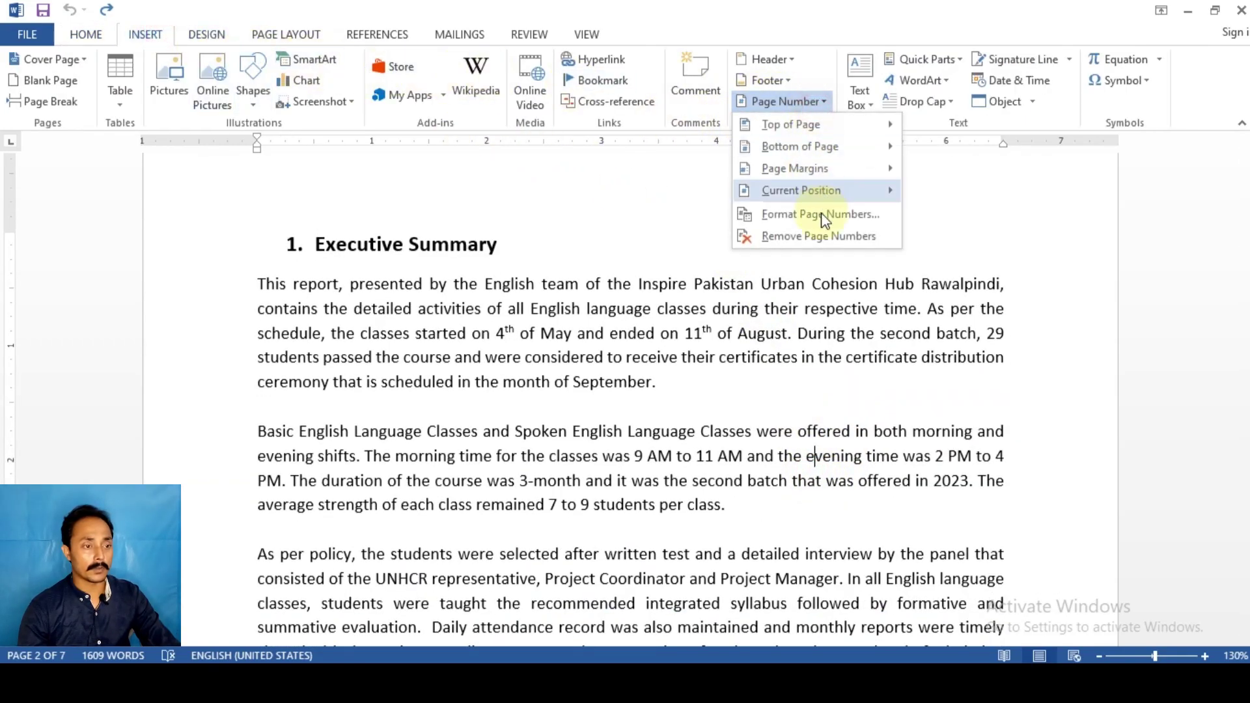
pyautogui.moveTo(800, 191)
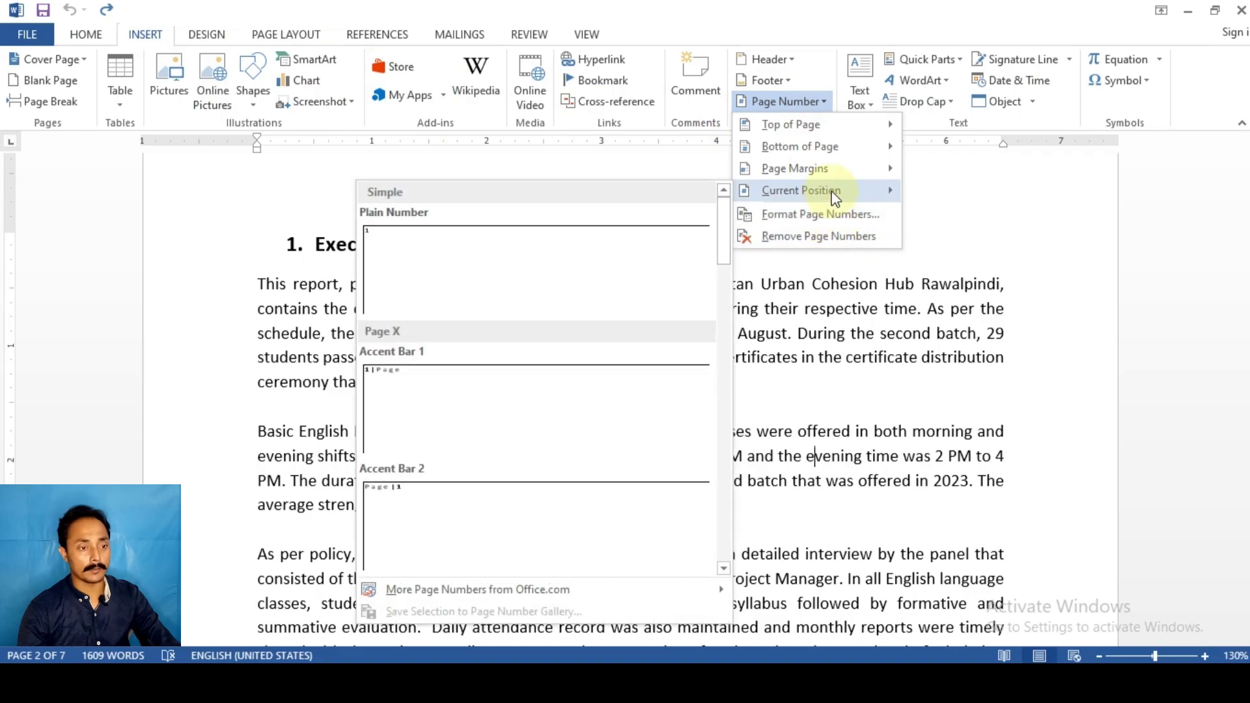
pyautogui.click(571, 260)
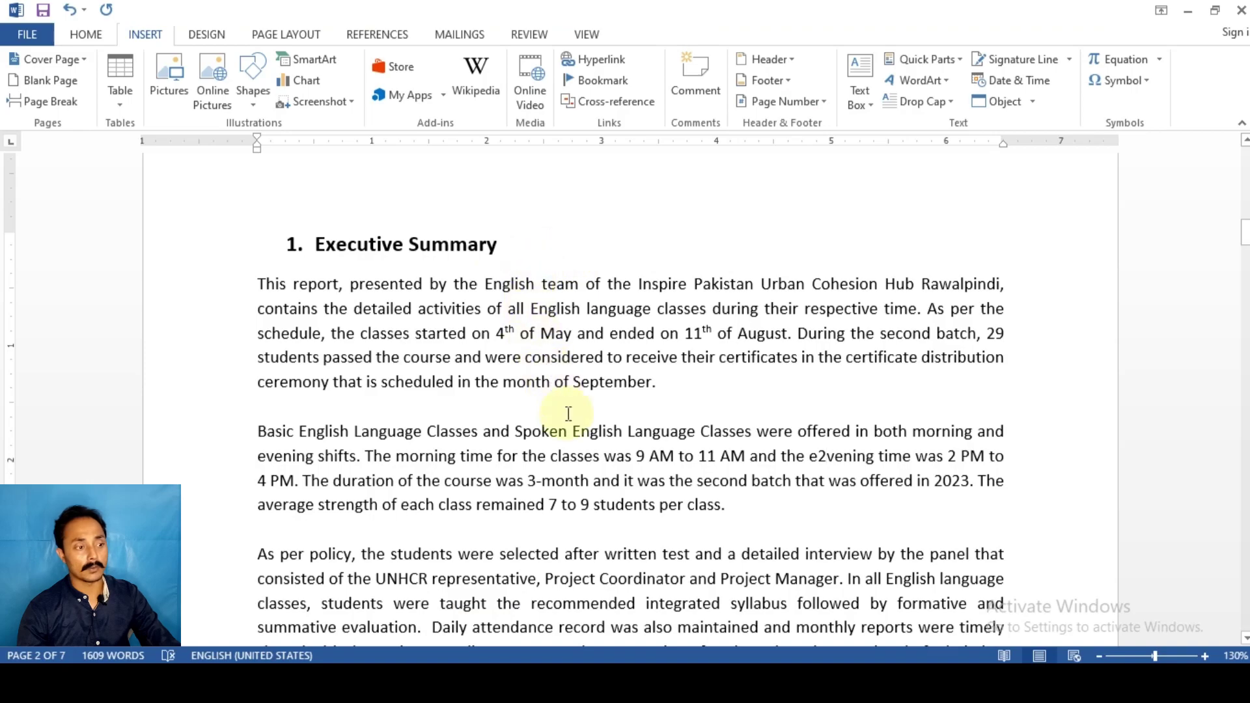
pyautogui.scroll(1, 568, 413)
pyautogui.click(674, 458)
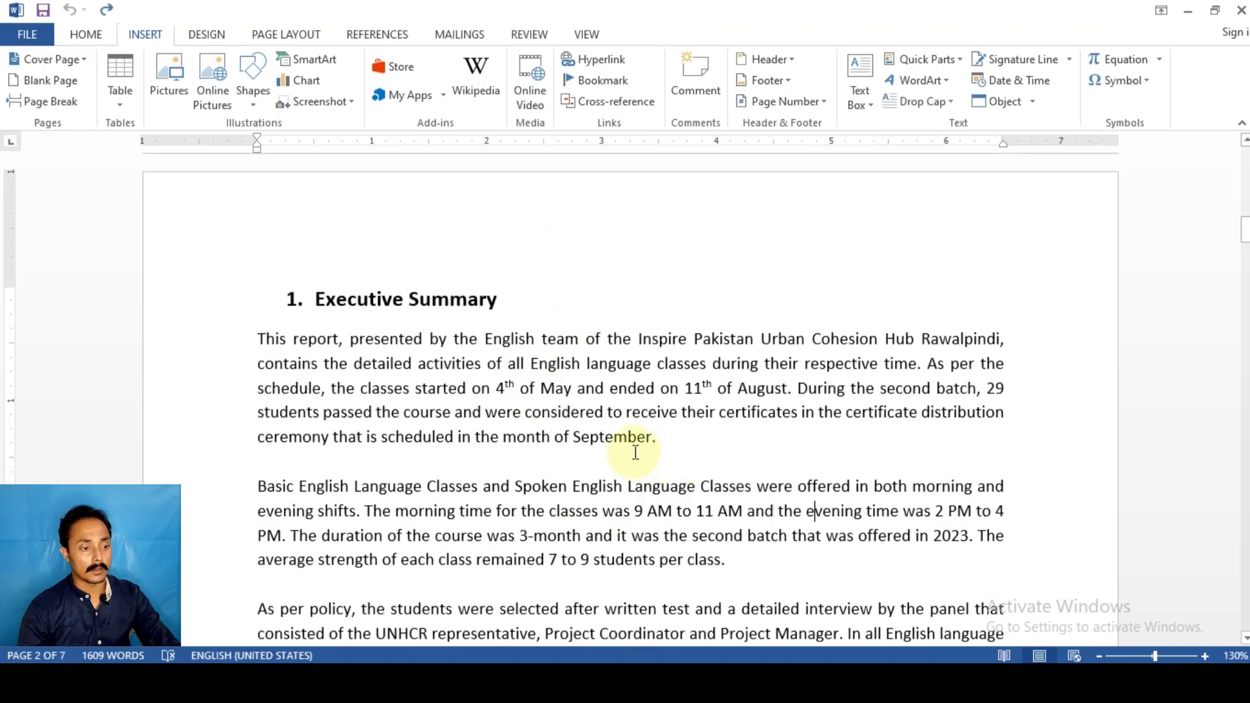
pyautogui.scroll(-1, 635, 453)
pyautogui.scroll(3, 635, 446)
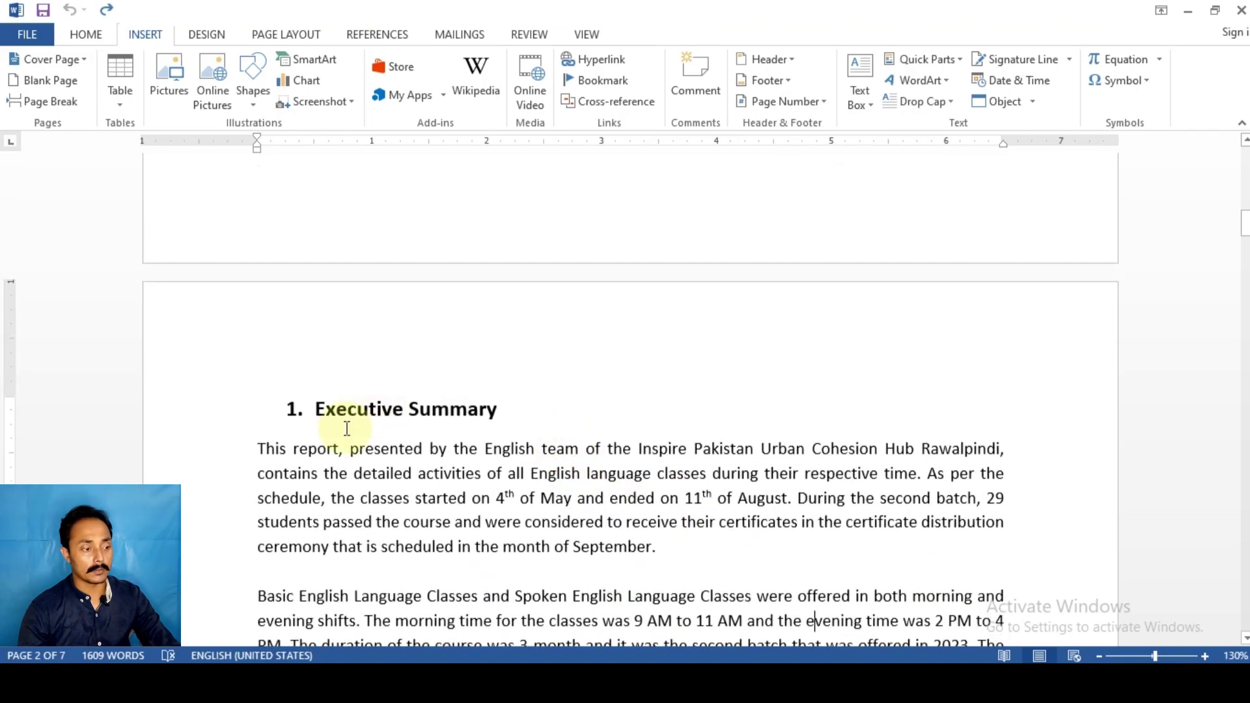
pyautogui.scroll(-1, 342, 417)
pyautogui.scroll(2, 336, 378)
pyautogui.scroll(3, 338, 368)
pyautogui.scroll(-5, 340, 368)
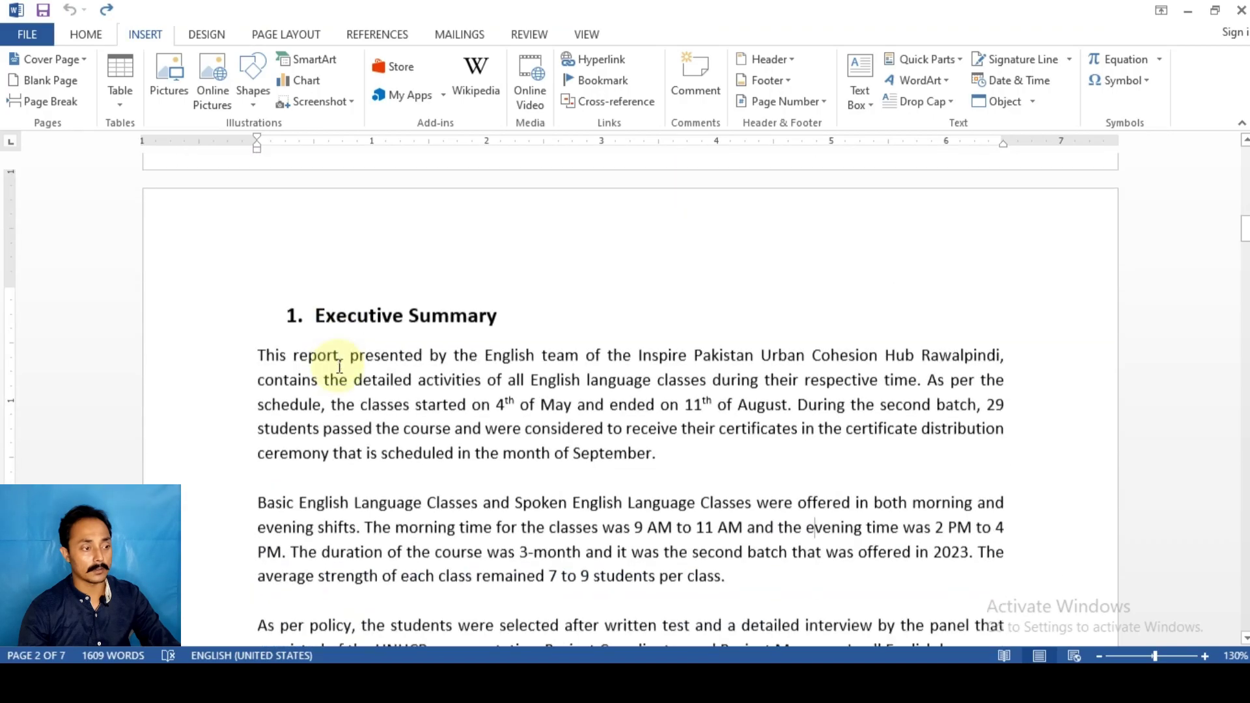
pyautogui.scroll(-5, 340, 368)
pyautogui.scroll(-7, 341, 362)
pyautogui.scroll(-3, 338, 362)
pyautogui.scroll(-4, 339, 363)
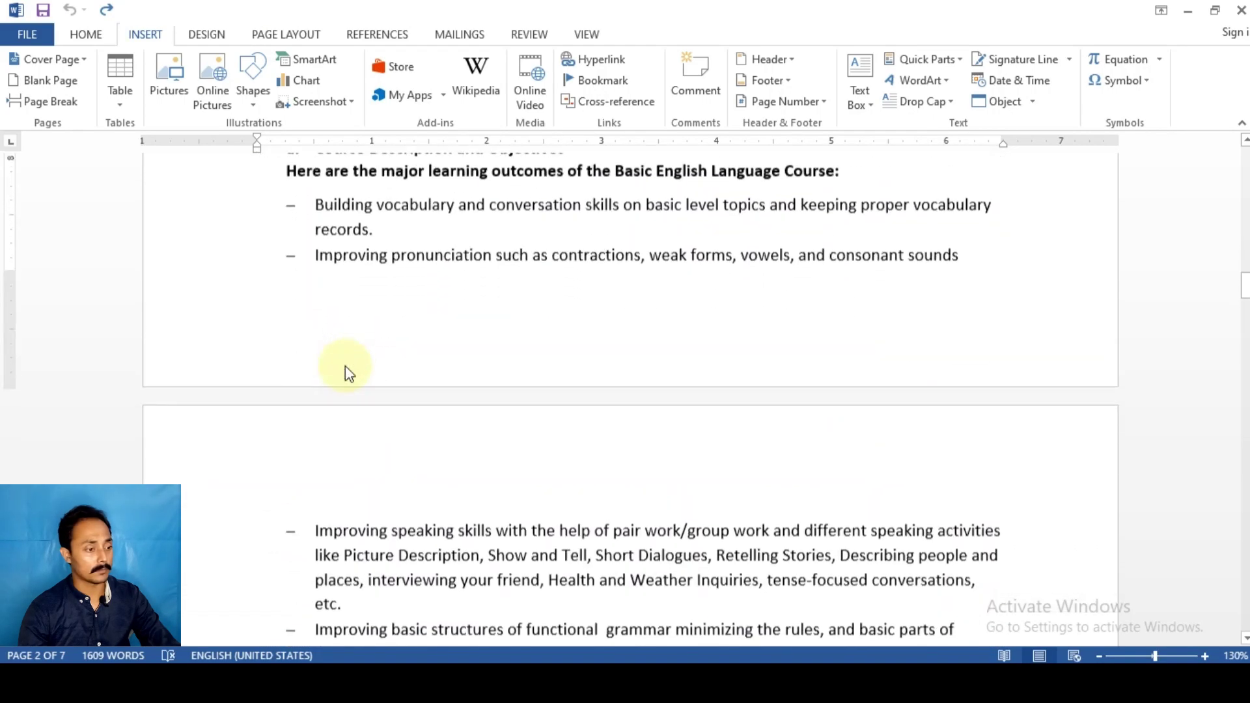
pyautogui.scroll(2, 346, 369)
pyautogui.scroll(5, 335, 366)
pyautogui.scroll(5, 346, 366)
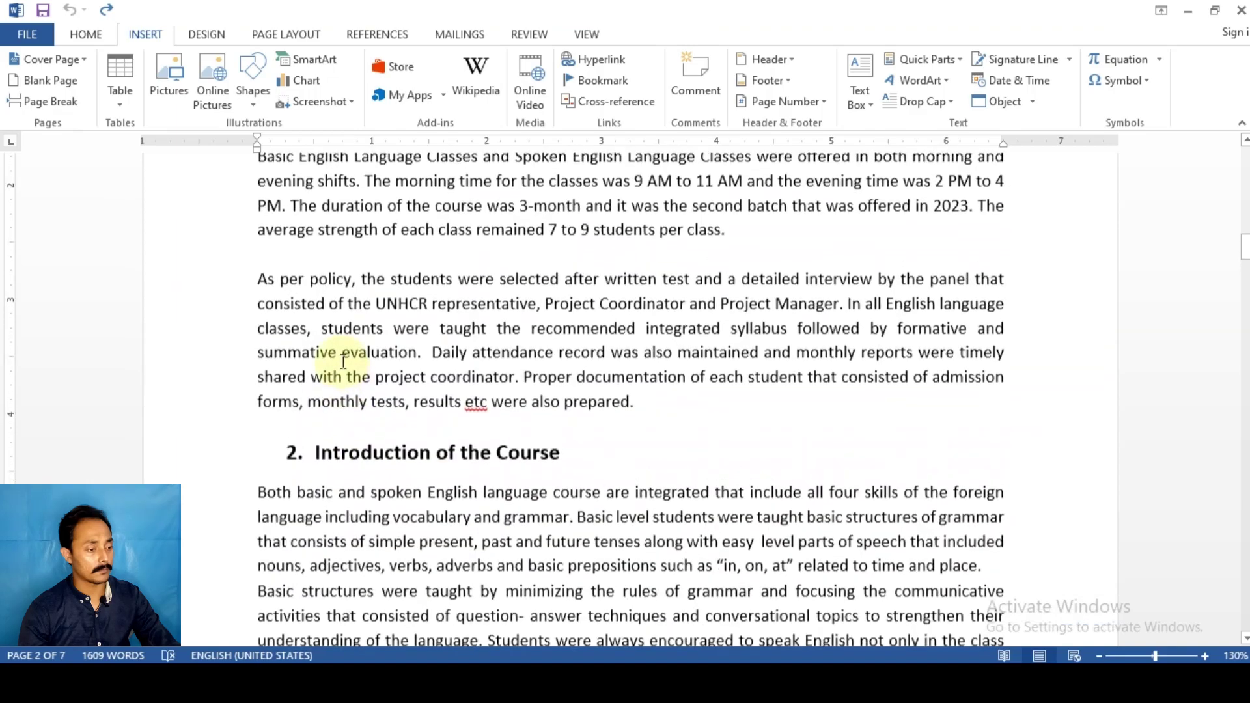
pyautogui.scroll(2, 344, 363)
pyautogui.scroll(4, 342, 368)
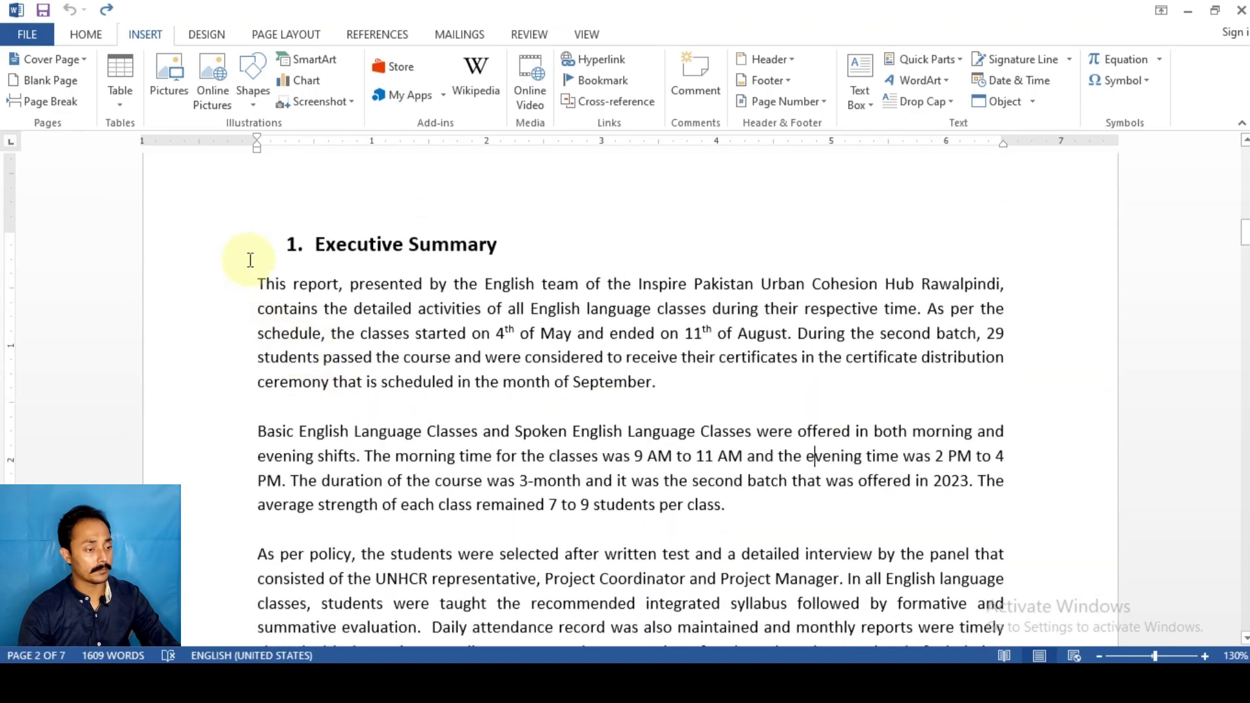
# - Replace the selected Executive Summary text with a plain page number 2 above the Introduction
pyautogui.moveTo(618, 512); pyautogui.dragTo(816, 571)
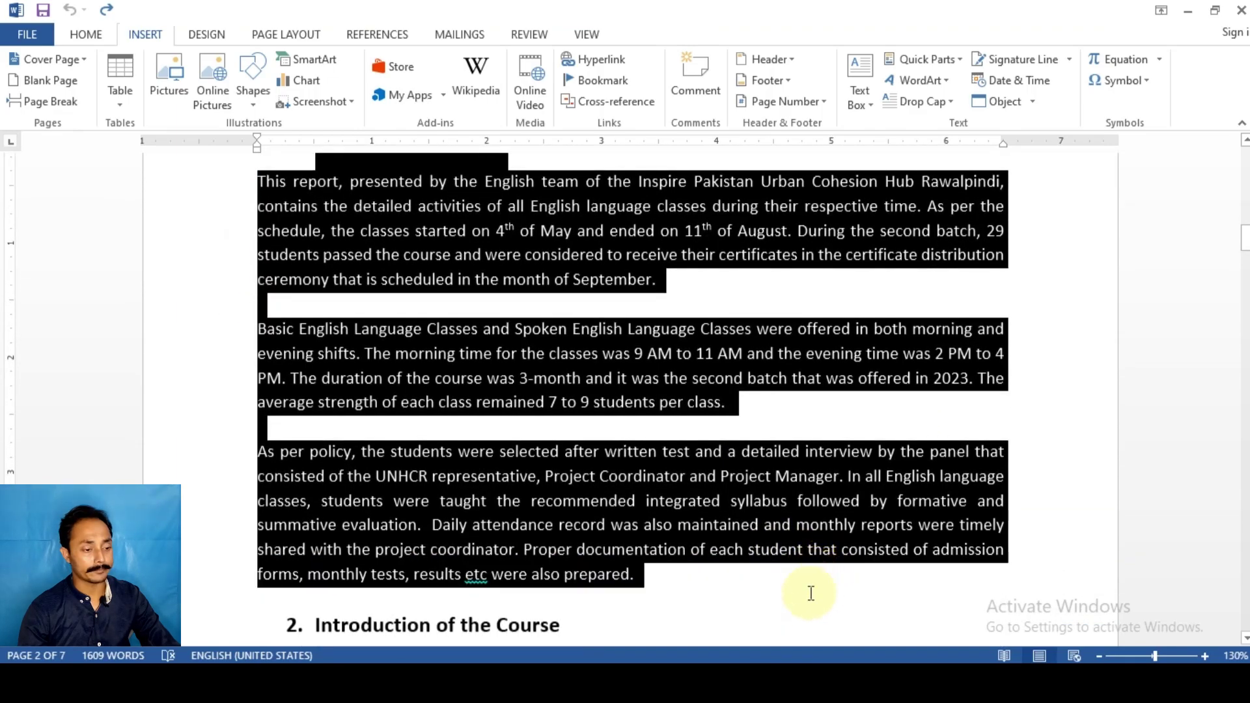
pyautogui.scroll(-1, 812, 560)
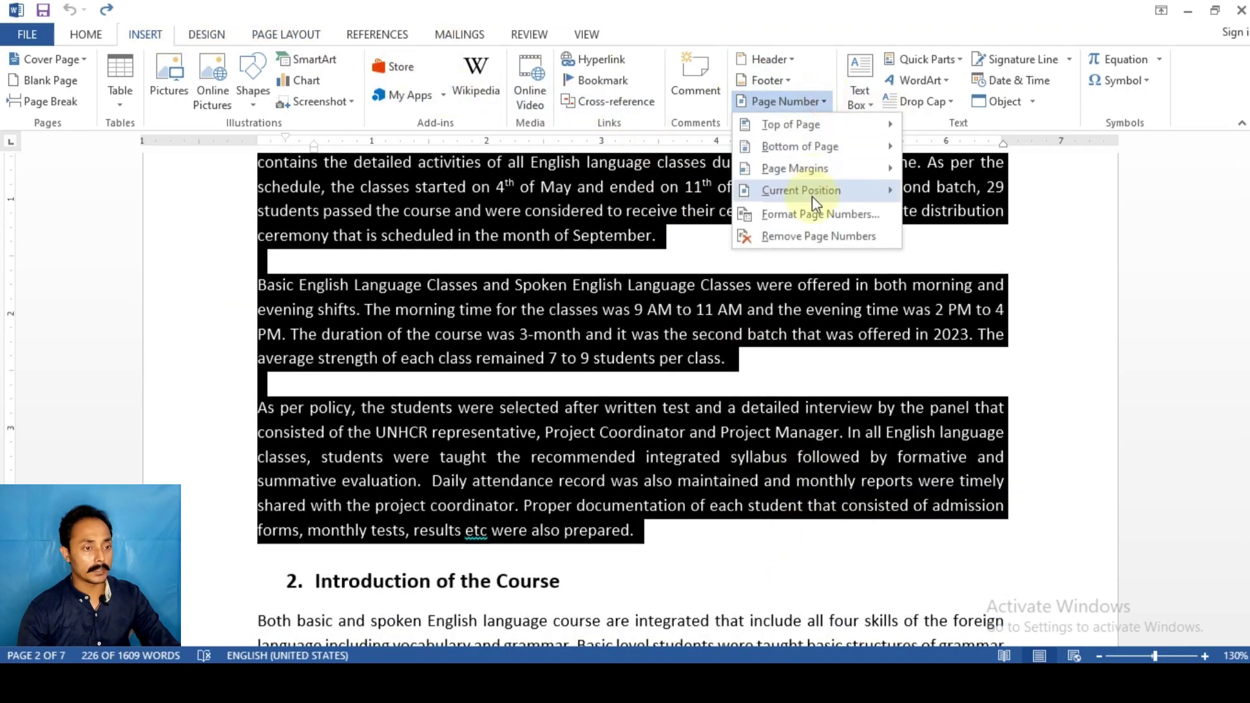
pyautogui.press('Delete')
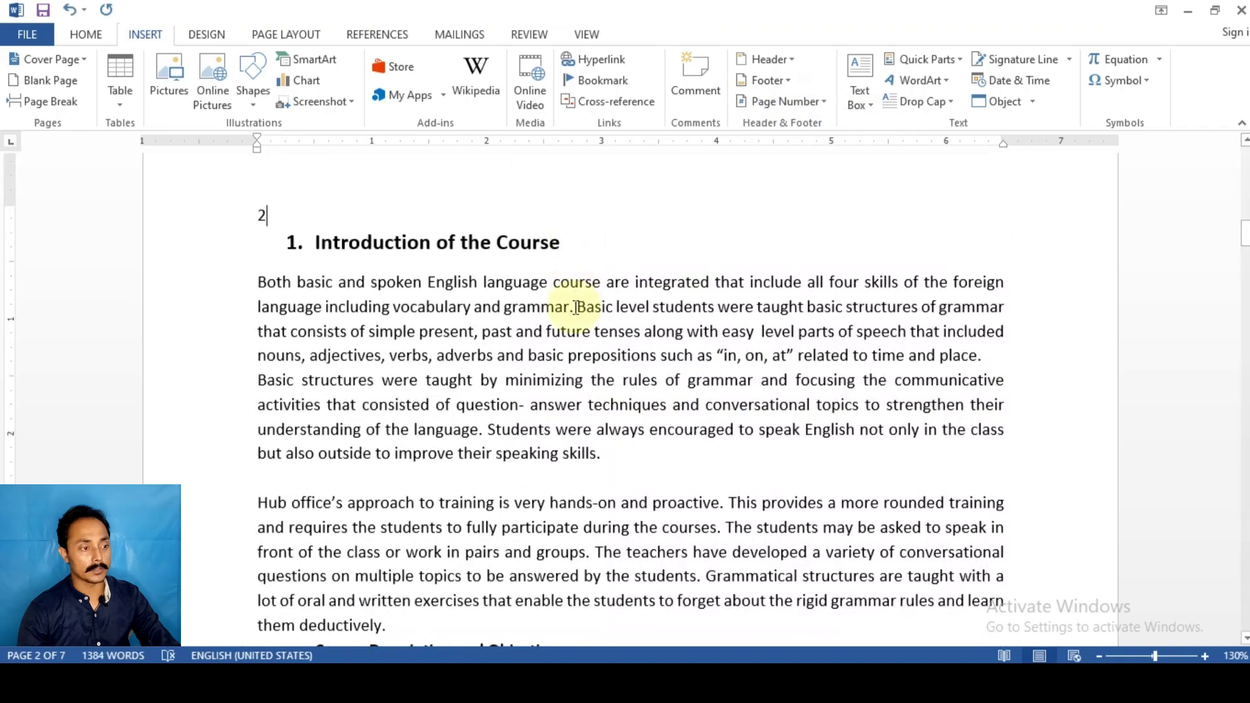
# - Scroll through the 7-page, 1384-word report to review its pages
pyautogui.scroll(1, 561, 356)
pyautogui.scroll(7, 560, 355)
pyautogui.scroll(2, 560, 358)
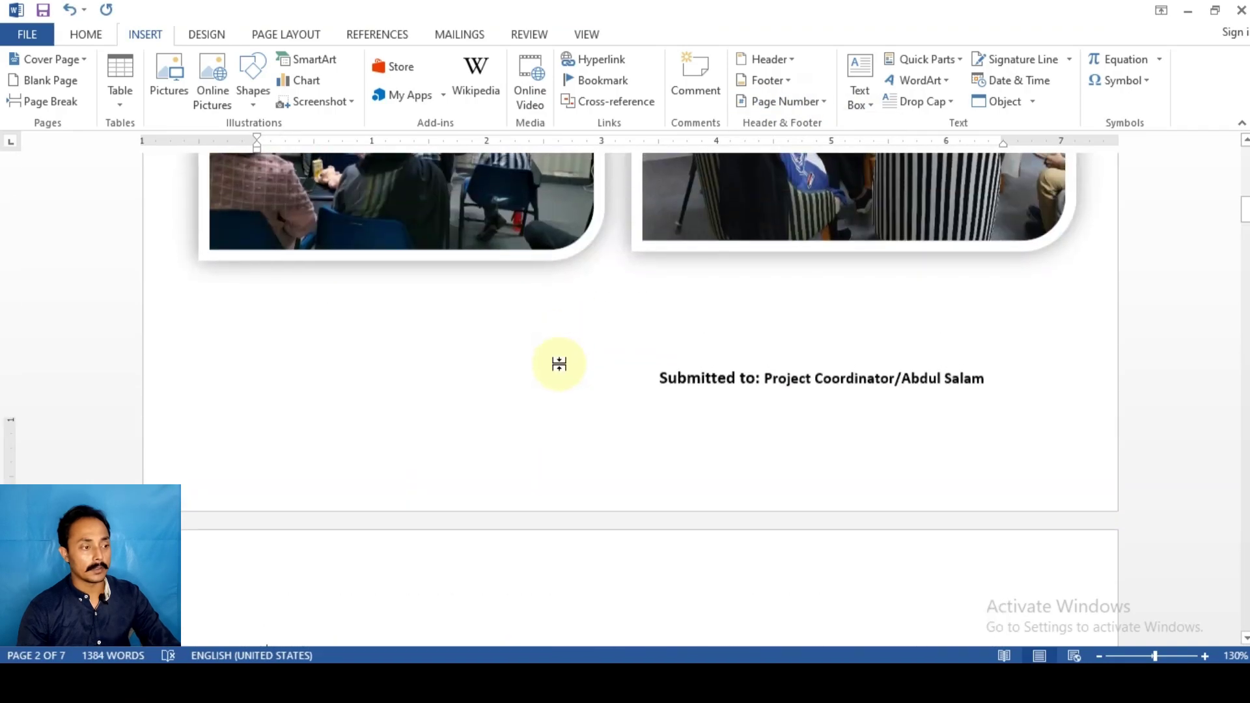
pyautogui.scroll(-8, 560, 361)
pyautogui.scroll(-2, 561, 364)
pyautogui.scroll(-2, 560, 363)
pyautogui.scroll(-8, 560, 363)
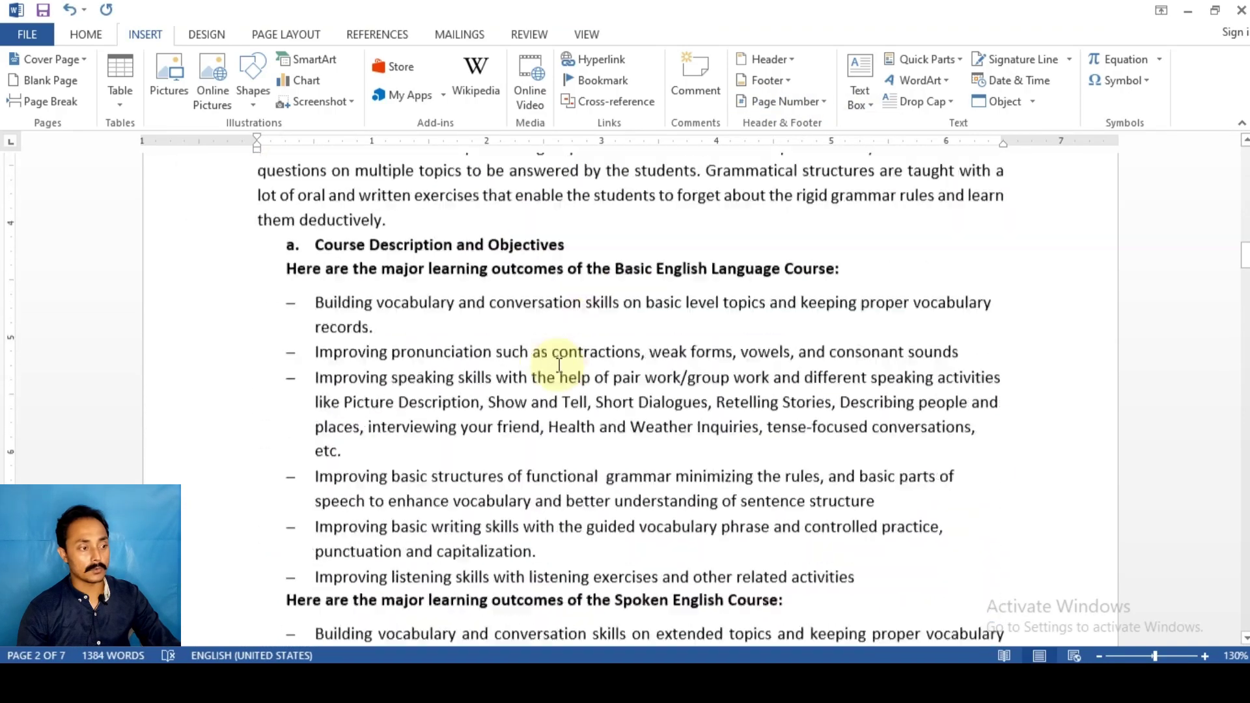
pyautogui.scroll(-2, 560, 362)
pyautogui.scroll(-3, 560, 362)
pyautogui.scroll(-10, 560, 362)
pyautogui.scroll(-3, 560, 358)
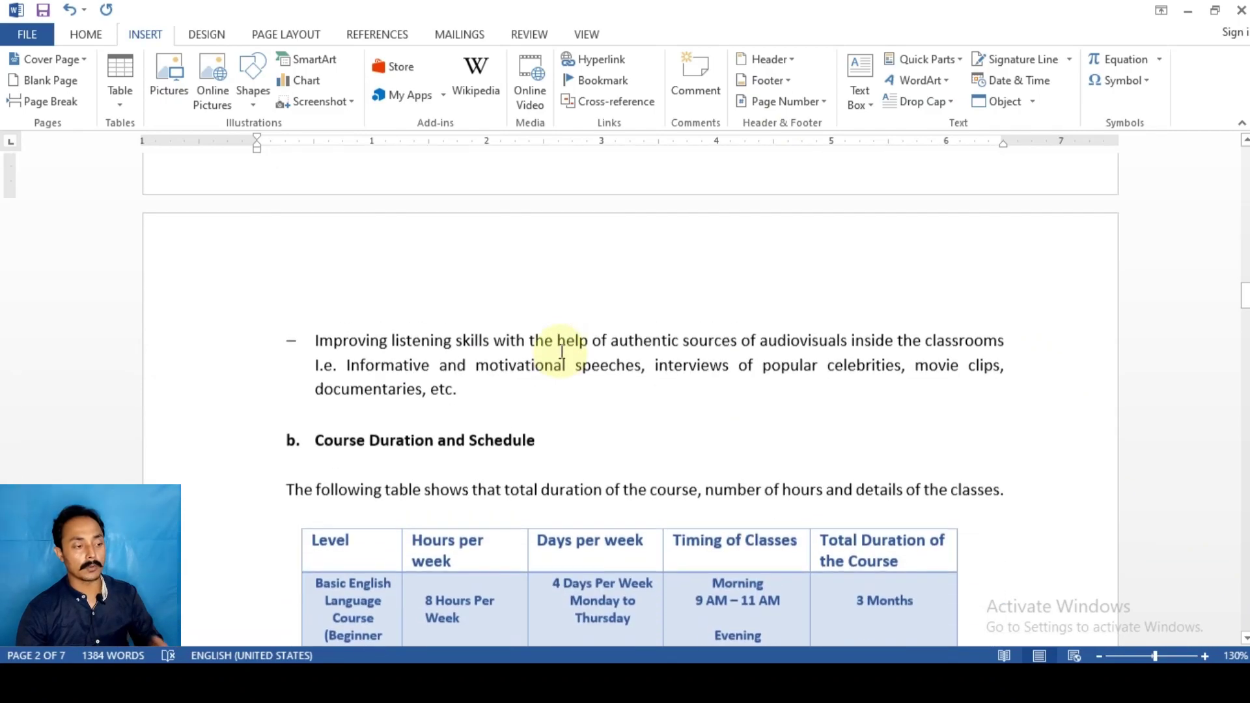
pyautogui.scroll(-3, 561, 351)
pyautogui.scroll(-6, 562, 348)
pyautogui.scroll(2, 559, 349)
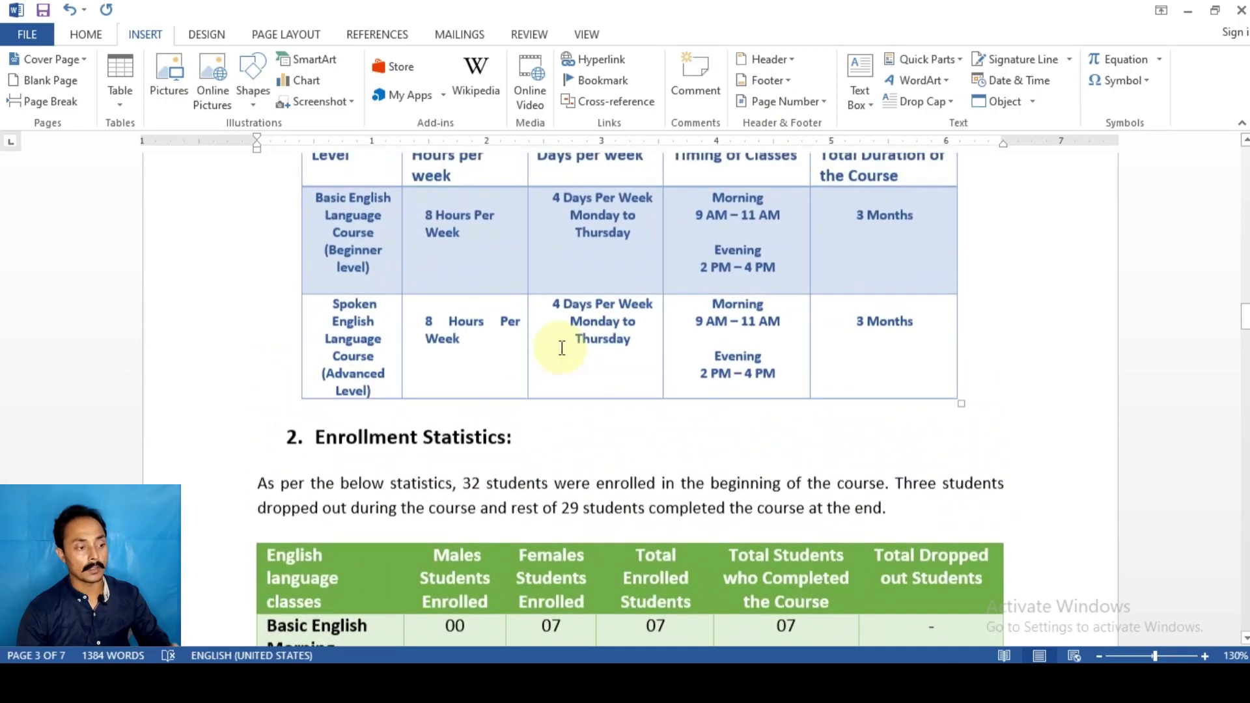
pyautogui.scroll(1, 517, 356)
pyautogui.scroll(4, 517, 356)
pyautogui.scroll(2, 447, 363)
pyautogui.scroll(2, 452, 365)
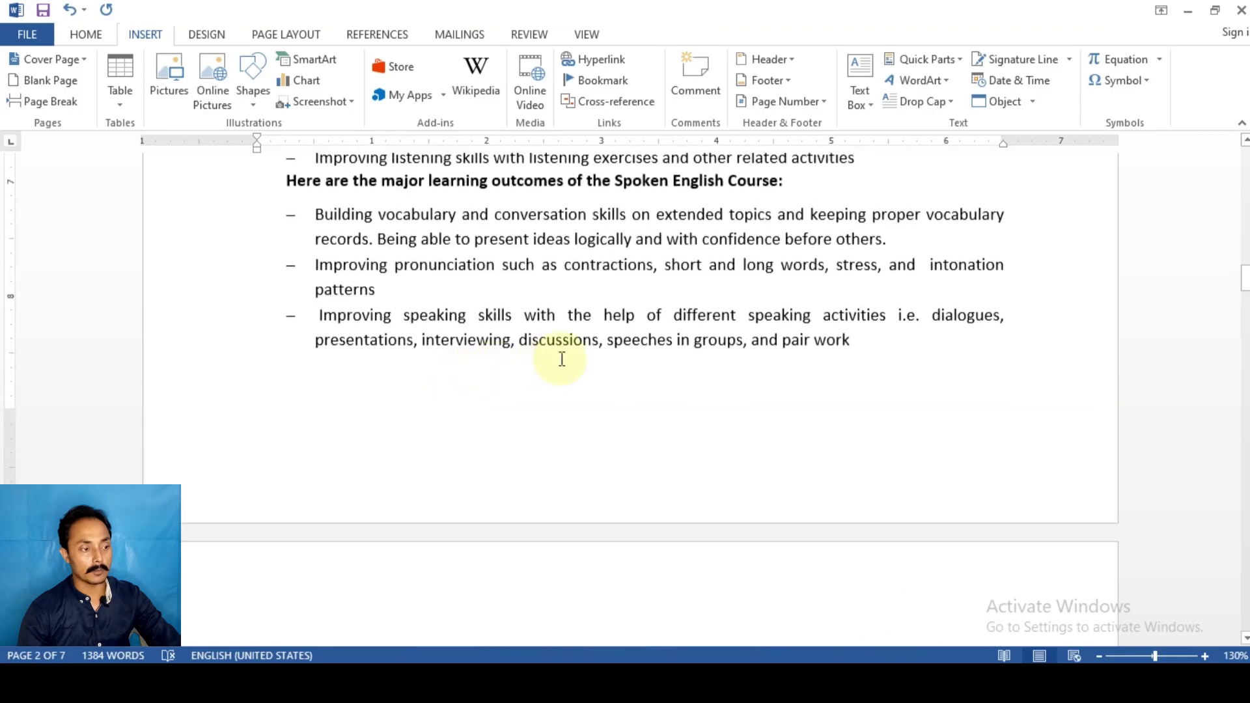
pyautogui.scroll(1, 559, 357)
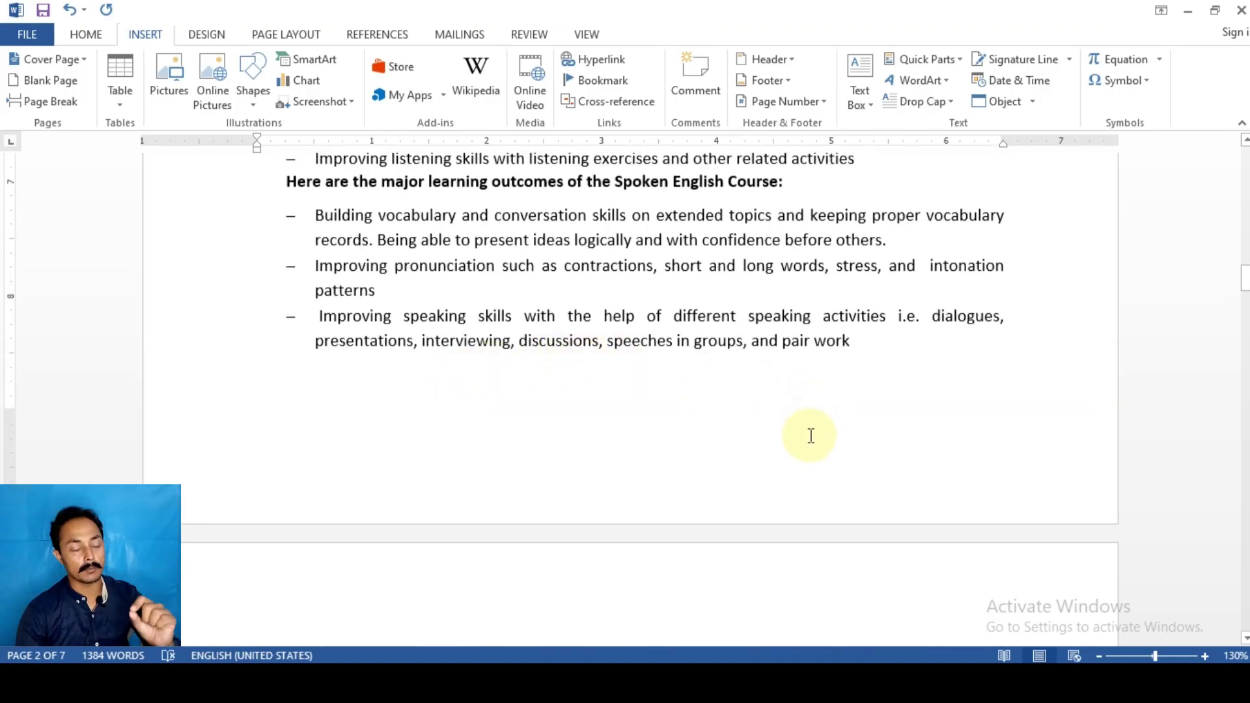
pyautogui.scroll(1, 810, 436)
pyautogui.scroll(-2, 805, 437)
pyautogui.scroll(-4, 804, 435)
pyautogui.scroll(-1, 804, 433)
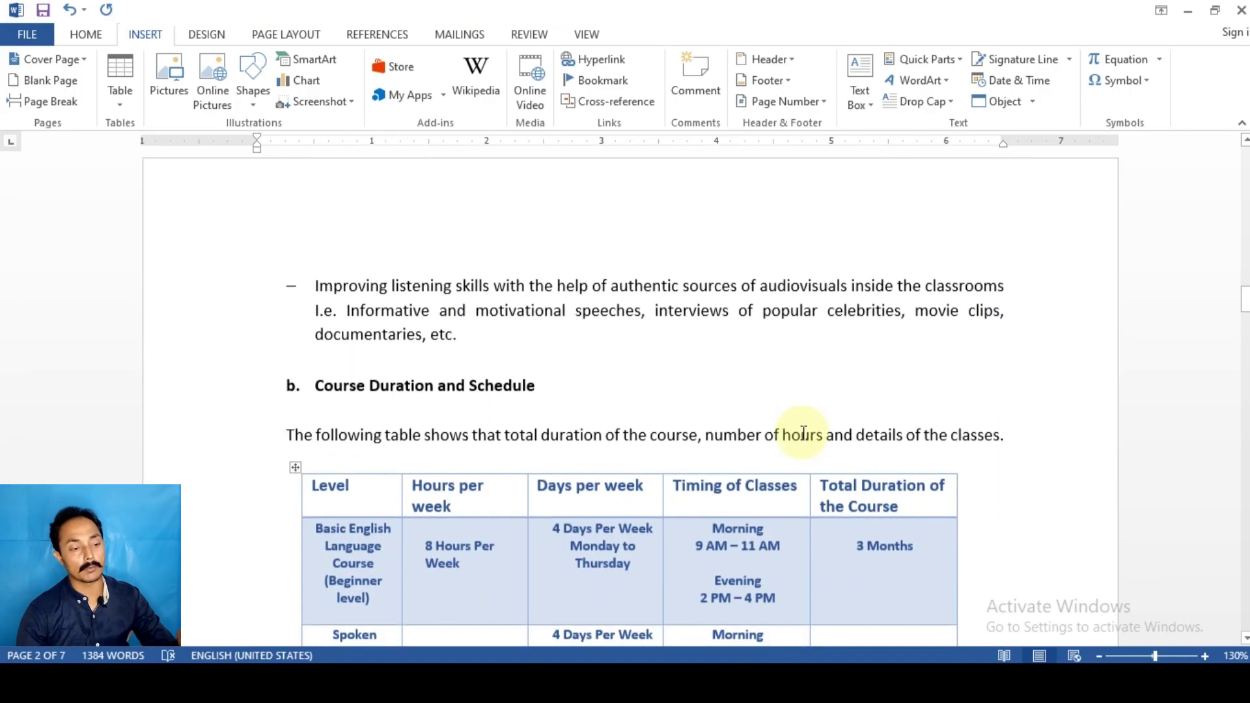
pyautogui.scroll(-2, 803, 433)
pyautogui.scroll(-3, 804, 434)
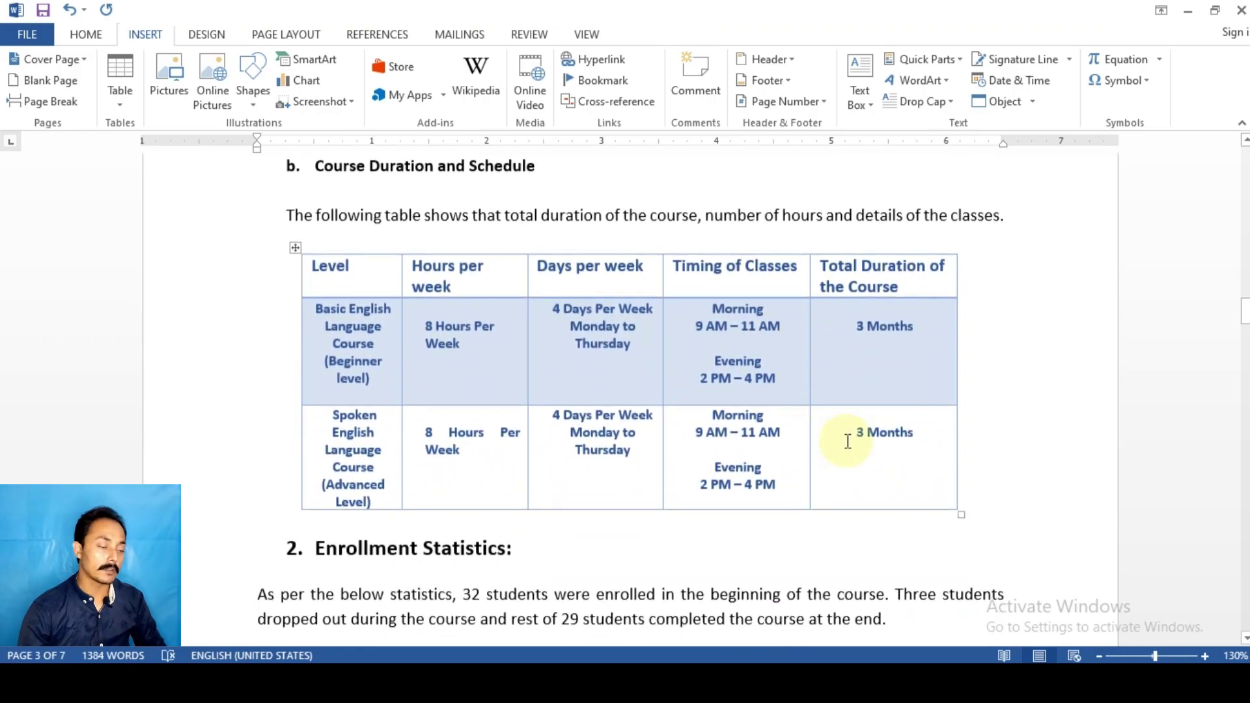
pyautogui.scroll(3, 596, 391)
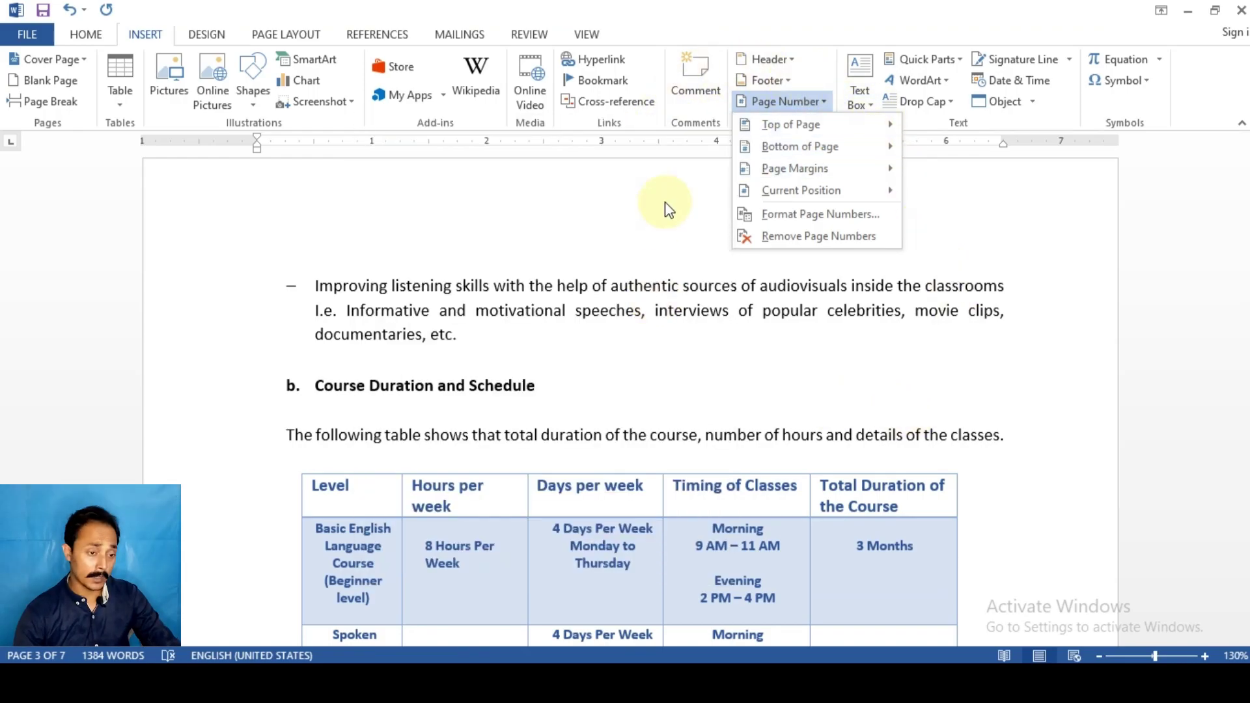
# - Dismiss the Page Number menu and scroll back up to the top of the report
pyautogui.click(819, 311)
pyautogui.click(792, 102)
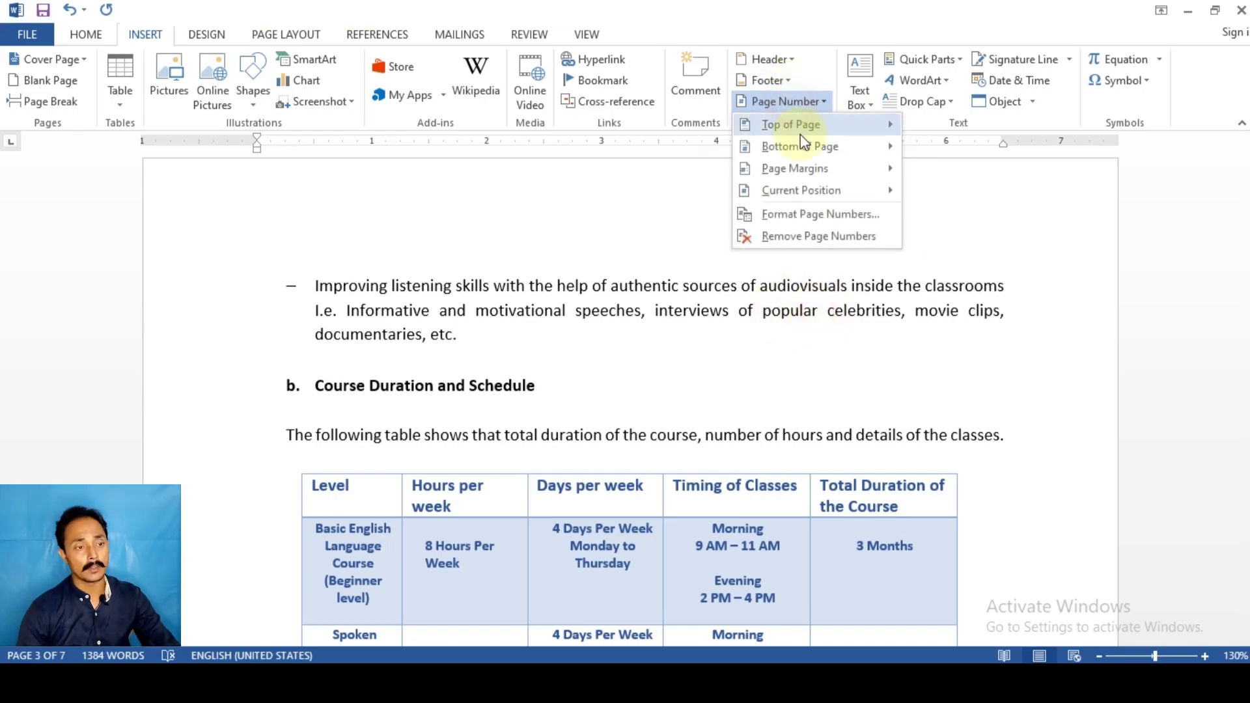
pyautogui.click(818, 234)
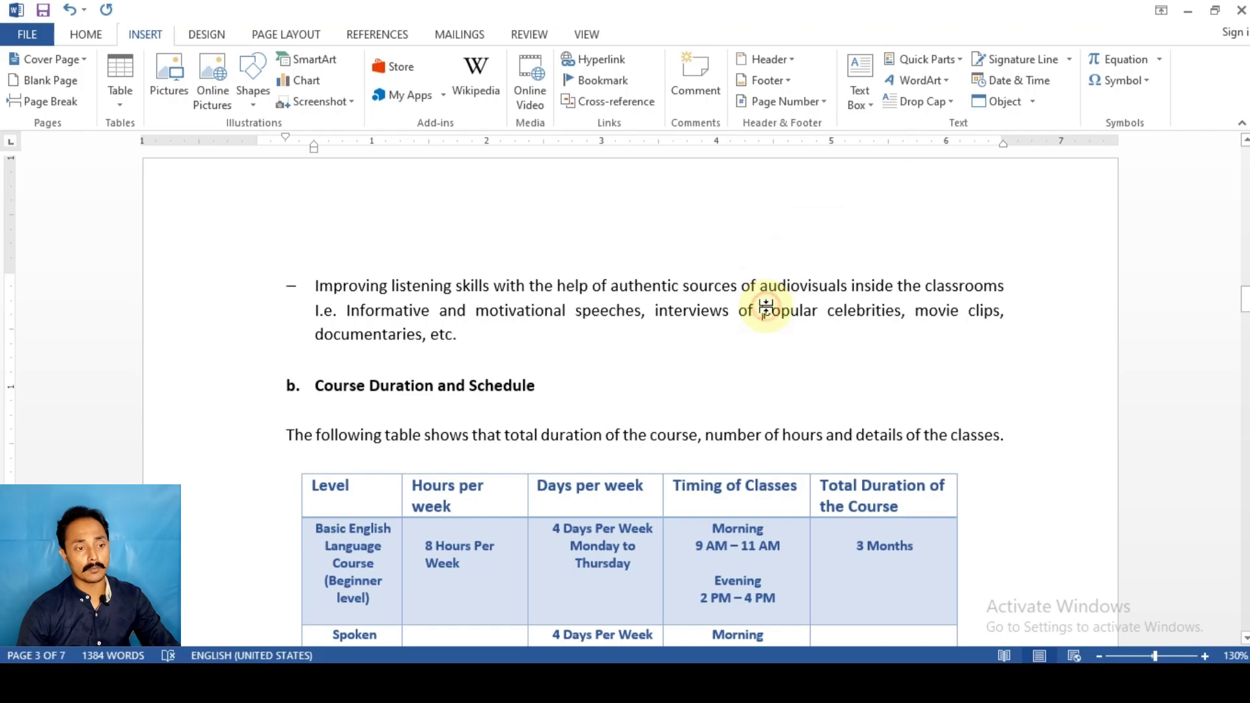
pyautogui.scroll(4, 766, 308)
pyautogui.scroll(3, 766, 308)
pyautogui.scroll(1, 766, 308)
pyautogui.scroll(5, 767, 306)
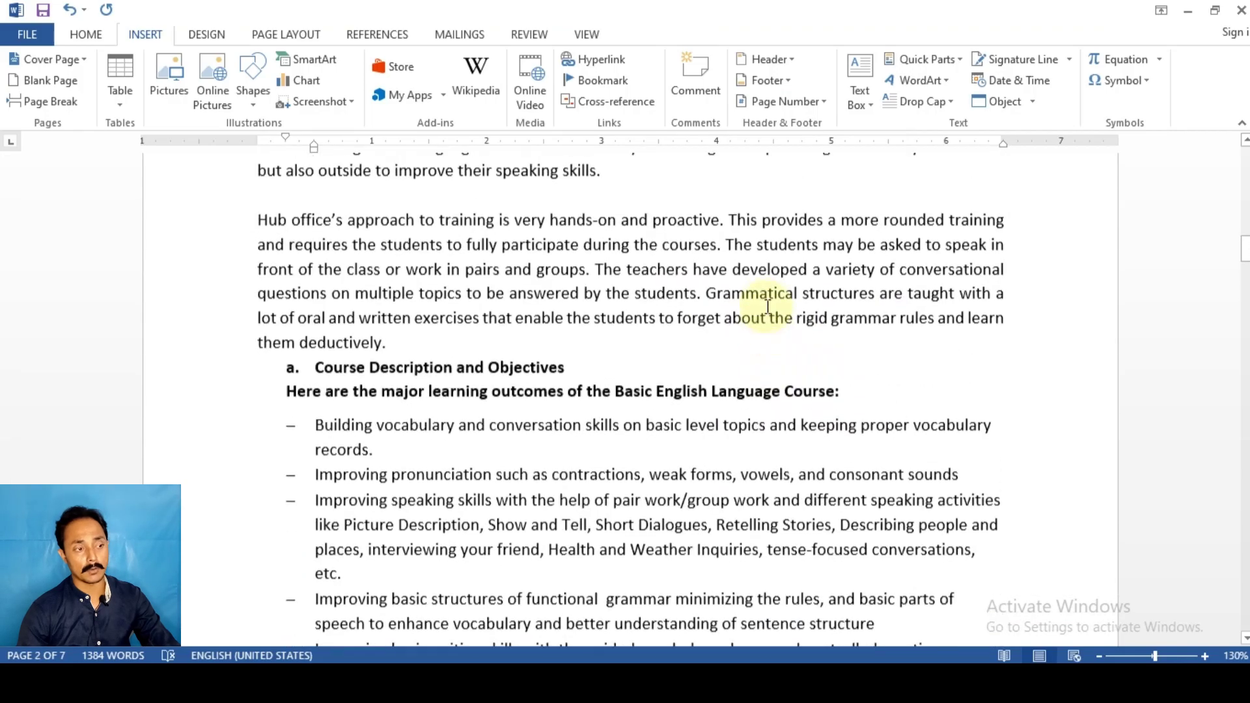
pyautogui.scroll(2, 767, 307)
pyautogui.scroll(3, 767, 307)
# - Select the entire document and apply Remove Page Numbers
pyautogui.hotkey('ctrl', 'a')
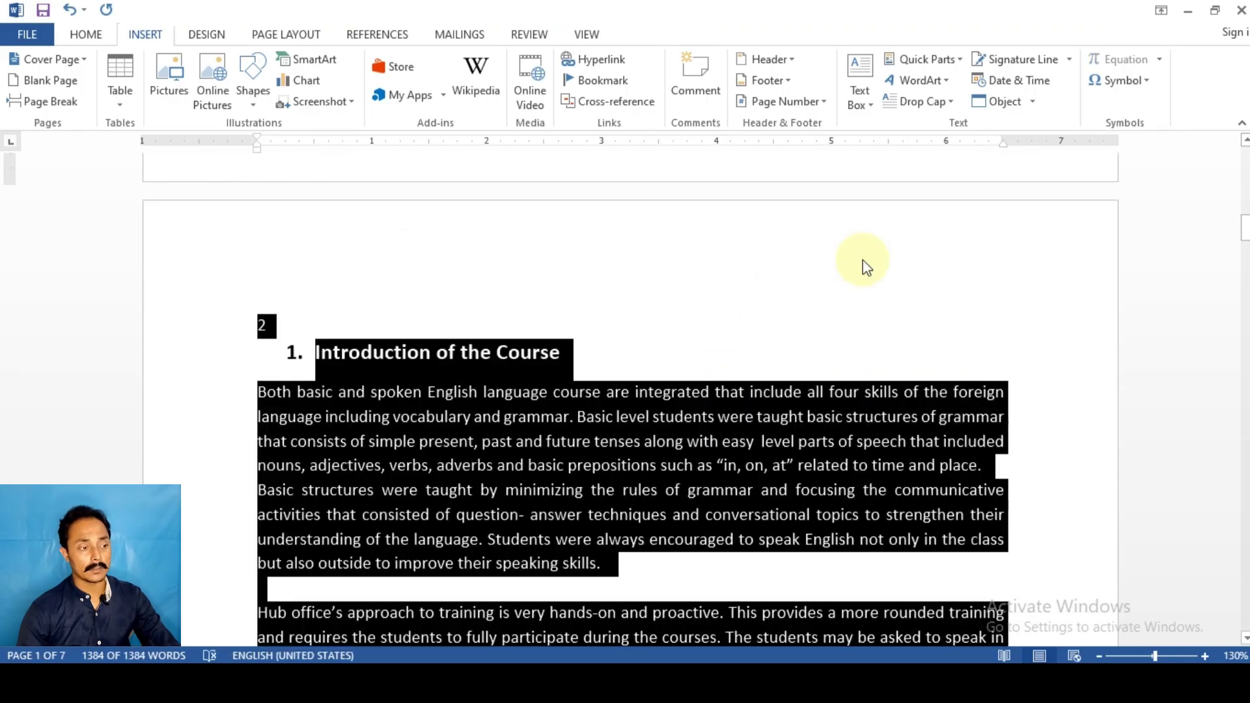
pyautogui.click(789, 104)
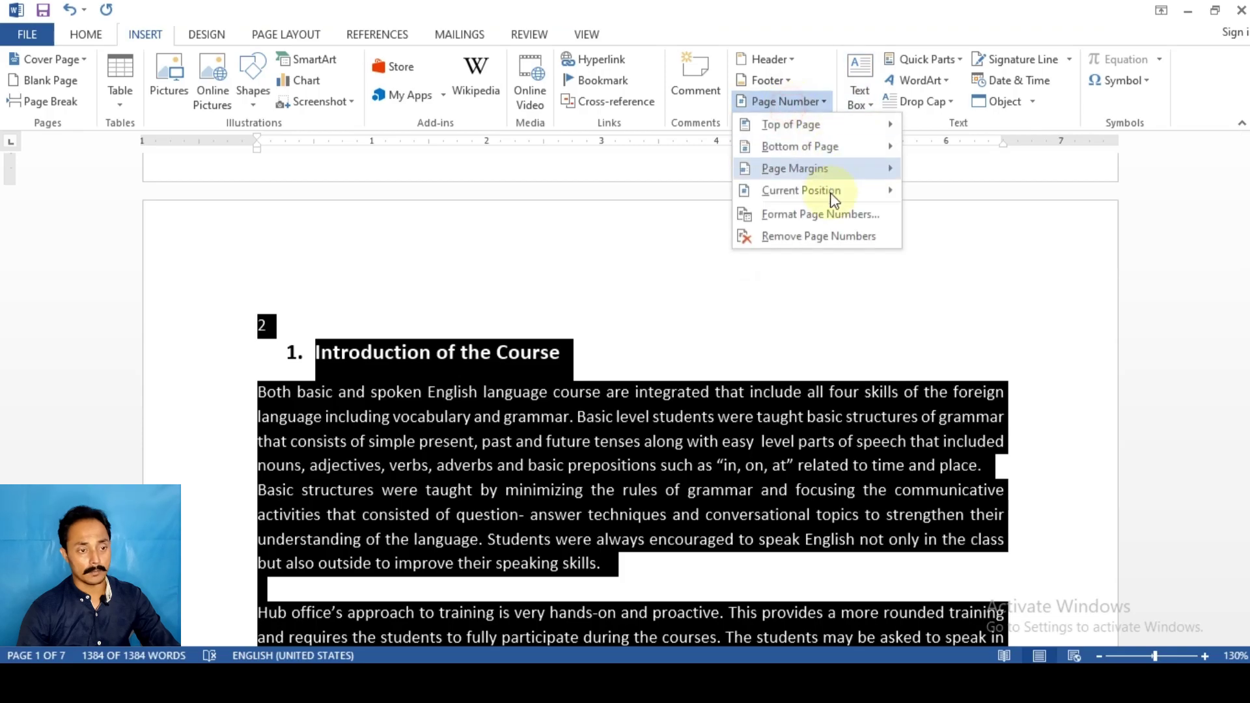
pyautogui.click(818, 237)
# - Confirm the header is now empty, then return to the body and review page 2
pyautogui.doubleClick(786, 304)
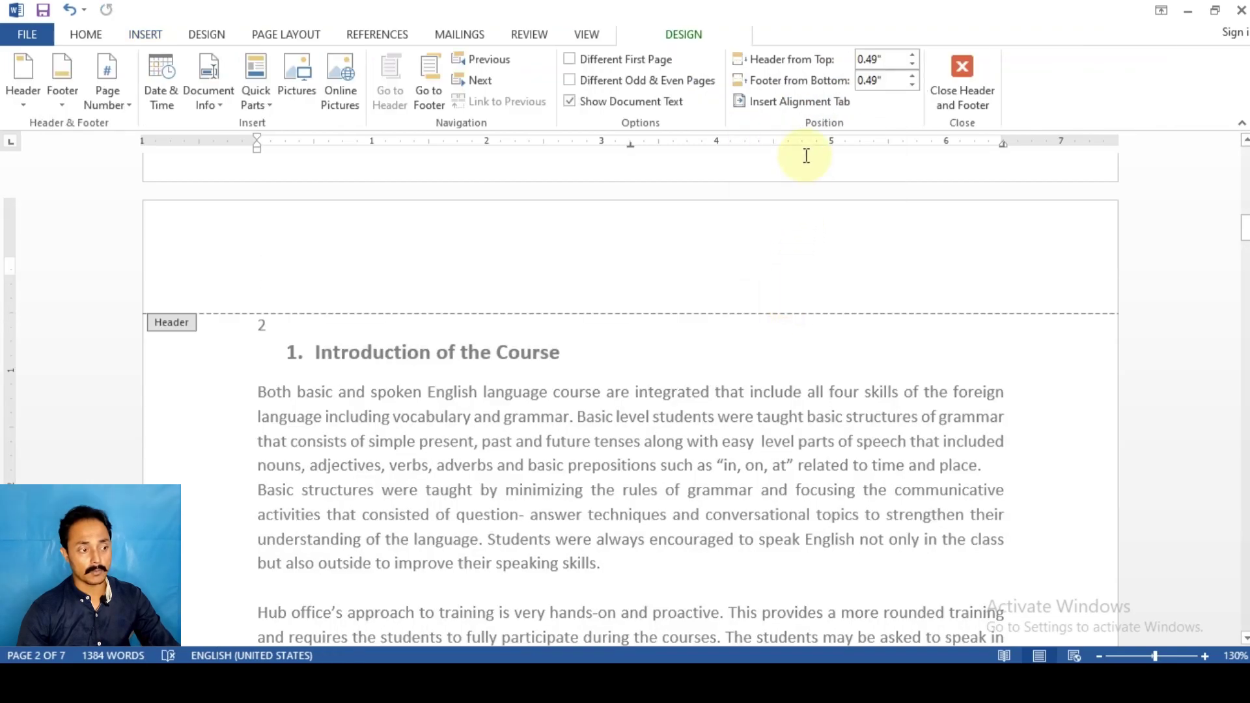
pyautogui.press('Escape')
pyautogui.scroll(5, 600, 332)
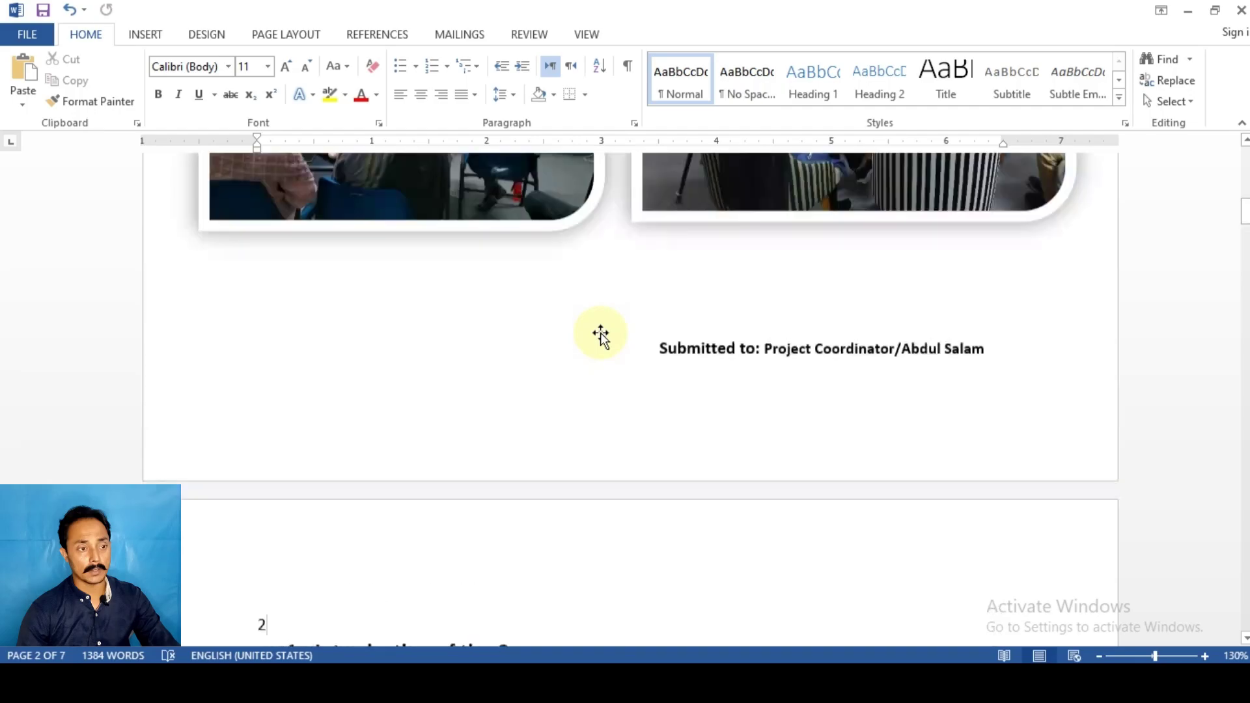
pyautogui.scroll(5, 599, 332)
pyautogui.scroll(-4, 732, 333)
pyautogui.scroll(-2, 733, 333)
pyautogui.scroll(-5, 741, 336)
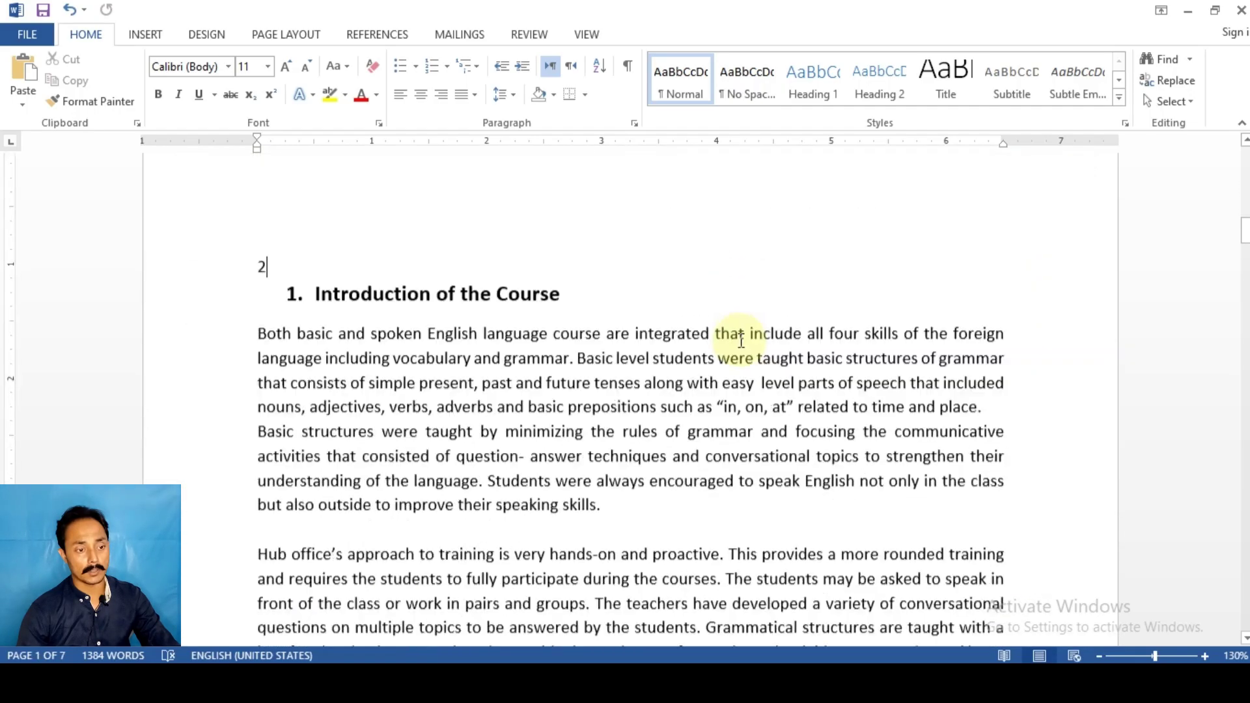
pyautogui.scroll(-2, 769, 330)
pyautogui.scroll(-2, 849, 475)
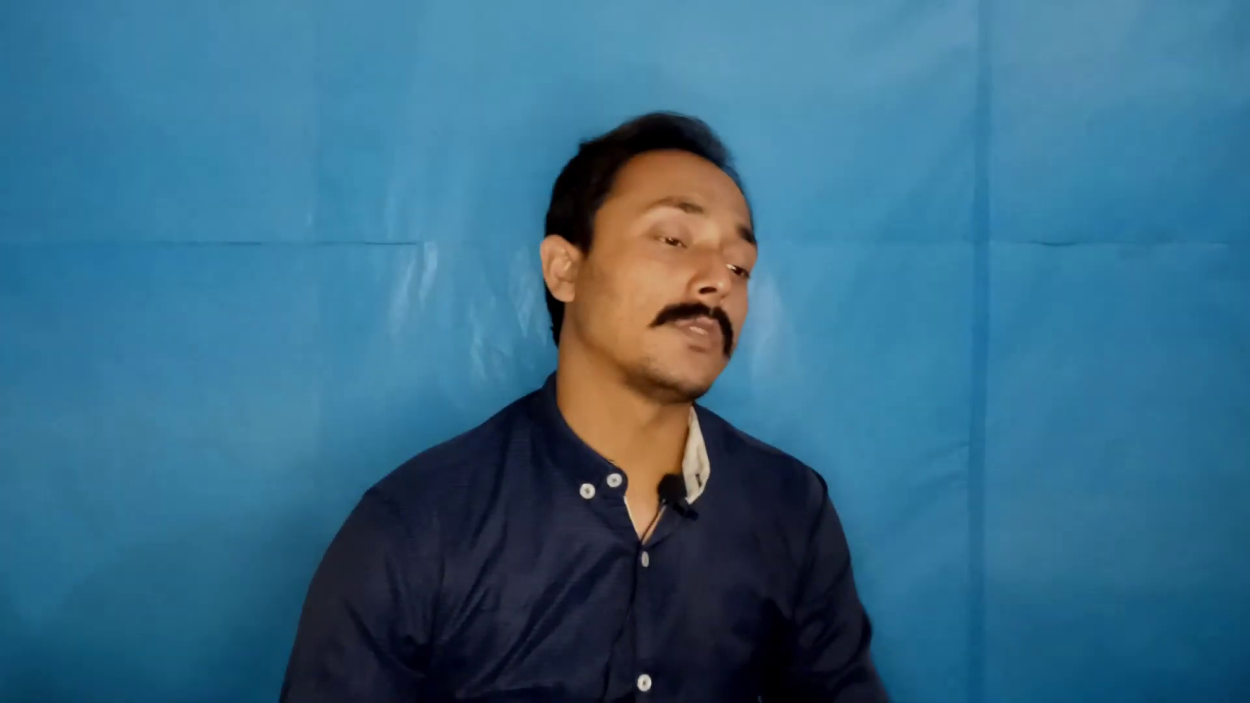